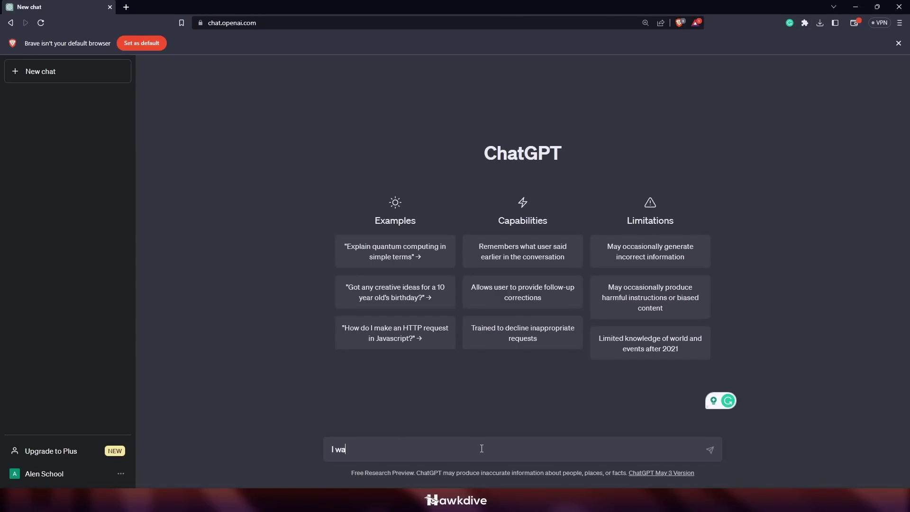
Step: Ask ChatGPT how to build a Python-only ping-pong game without knowing Python or Pygame, then read the reply
type("nt to build a python game. The idea is to recreate t")
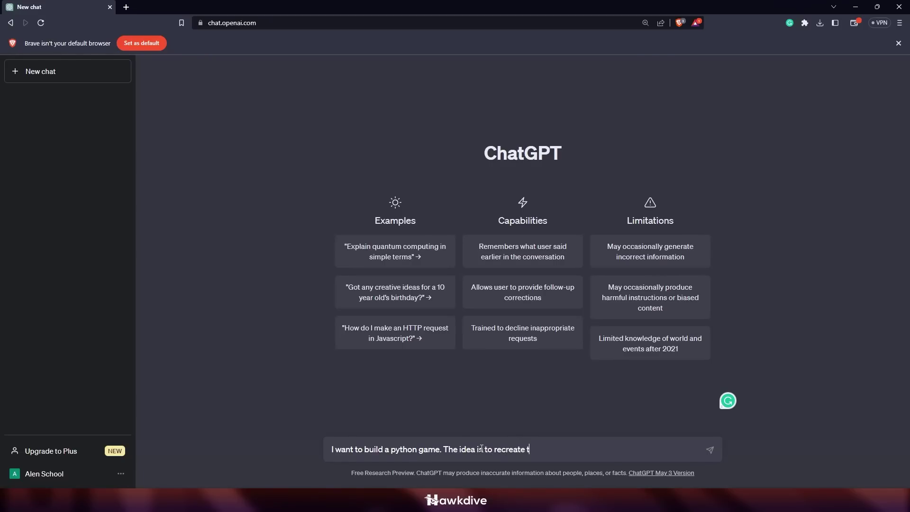
type("mous pingpong game.")
key("BackSpace")
type("with o")
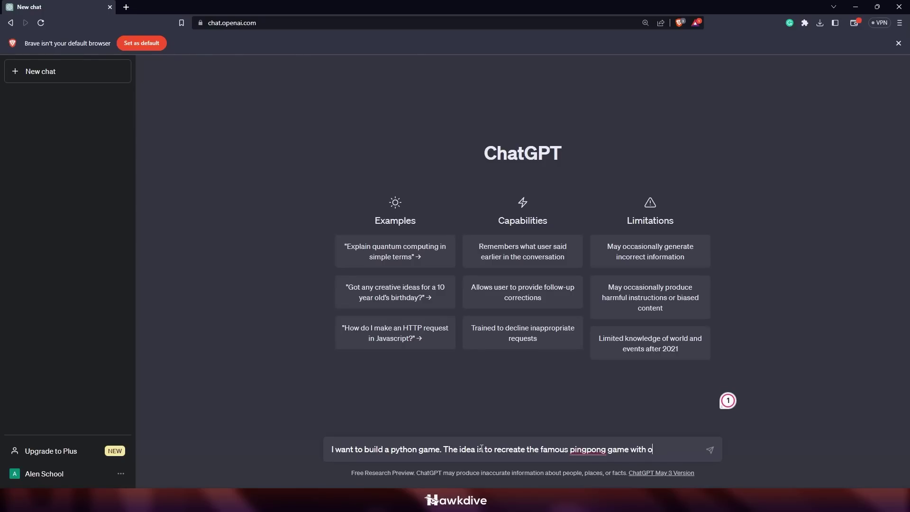
type("nly python.")
key("shift+Return")
key("shift+Return")
type("Th")
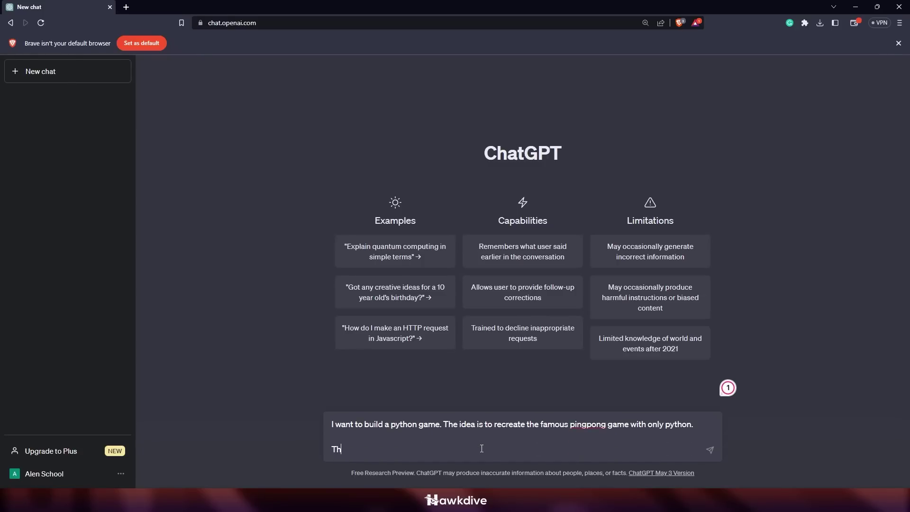
type("e thing is I do not know how to code using python and what pygame")
key("BackSpace")
key("BackSpace")
key("BackSpace")
key("BackSpace")
key("BackSpace")
key("BackSpace")
type("programs I would need.")
key("Return")
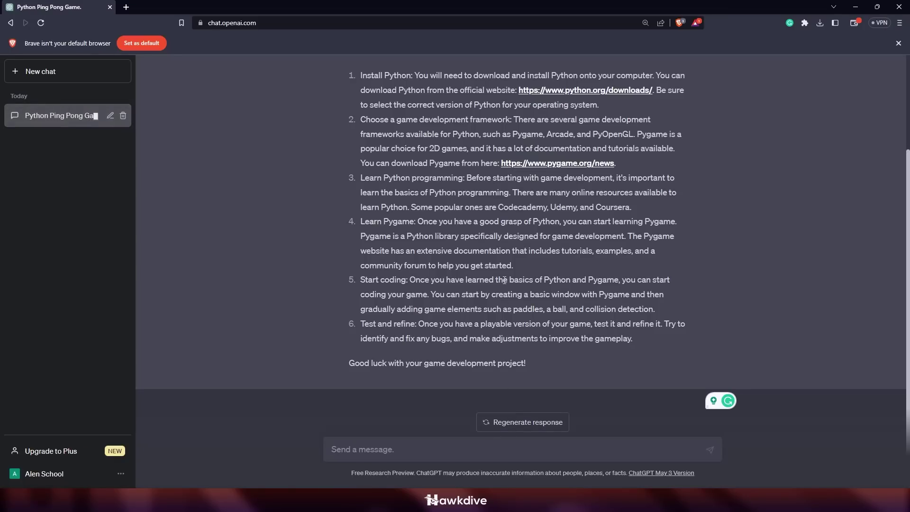
scroll(506, 249, "up", 2)
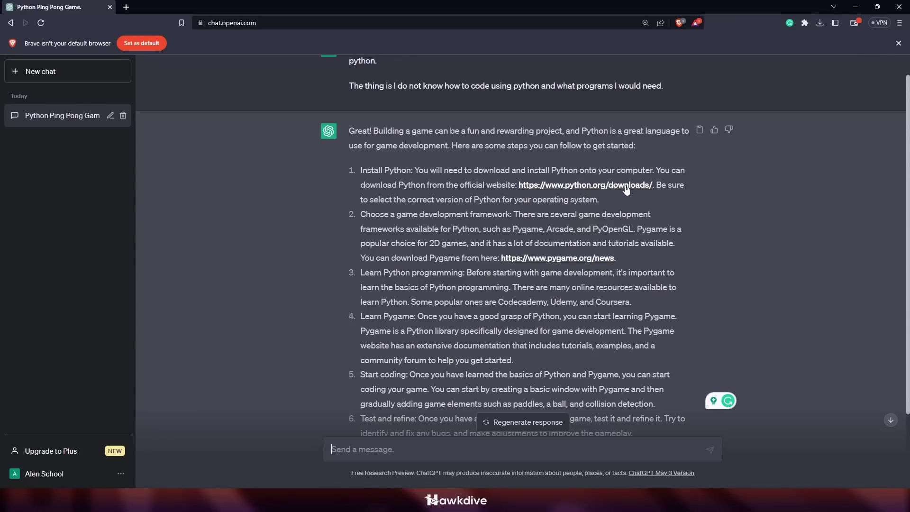
Step: Download python-3.11.3-amd64.exe from python.org/downloads and launch the installer
left_click(589, 188)
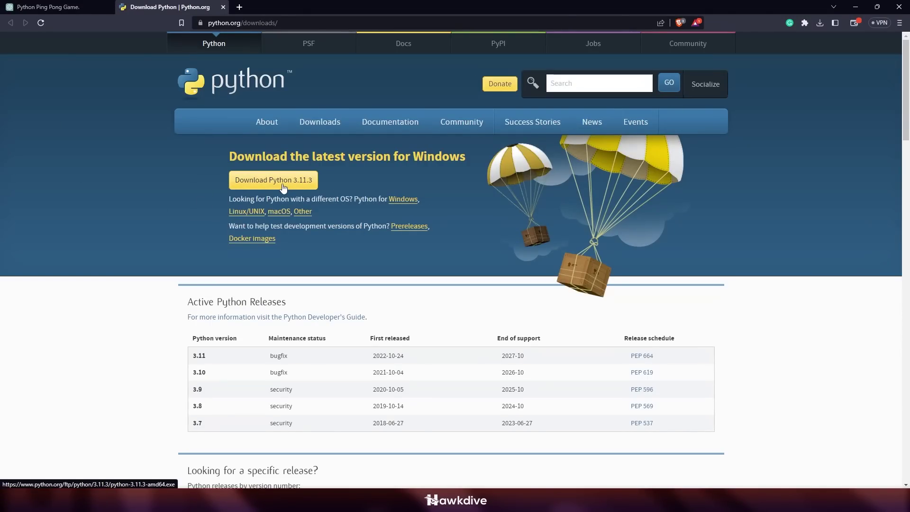
left_click(256, 188)
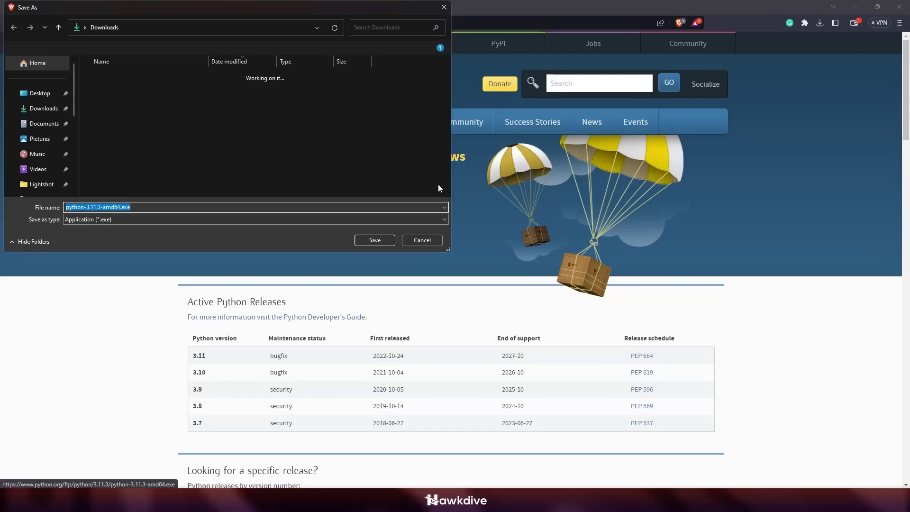
left_click(368, 241)
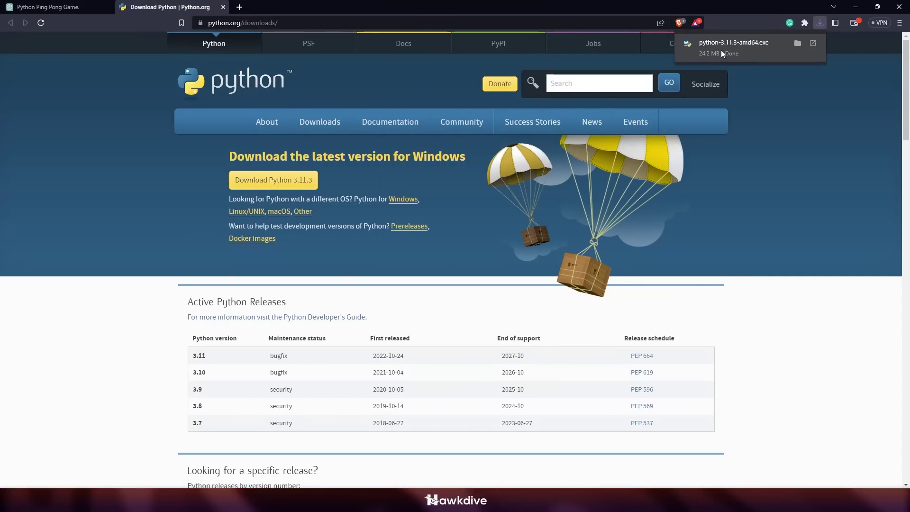
left_click(721, 44)
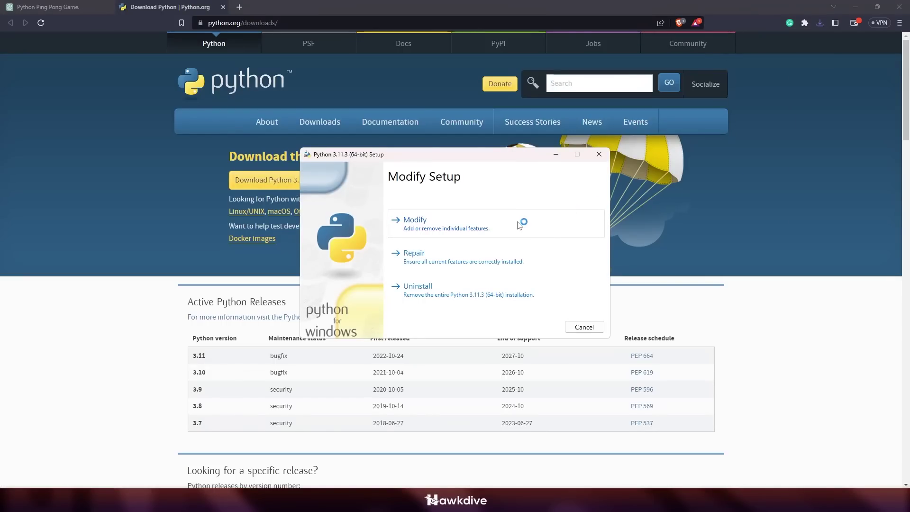
Step: Modify the Python 3.11.3 installation to precompile the standard library, then close setup
left_click(460, 224)
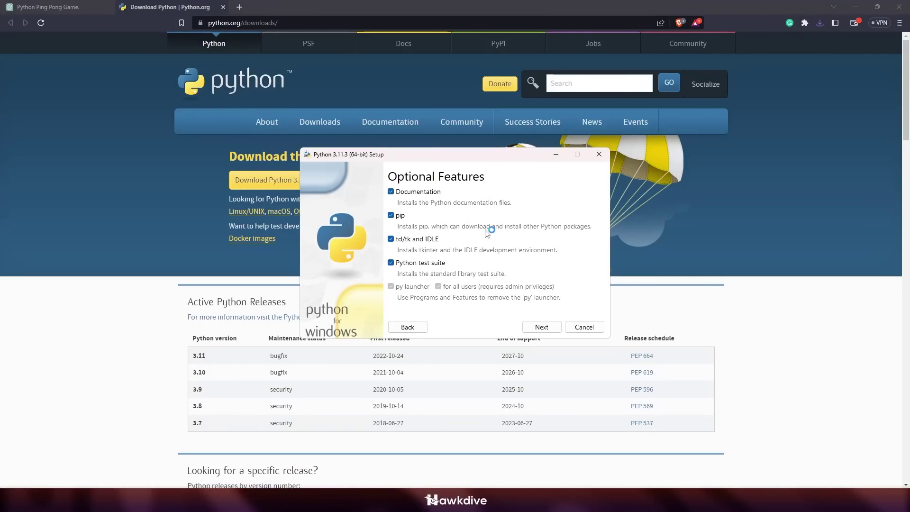
left_click(542, 327)
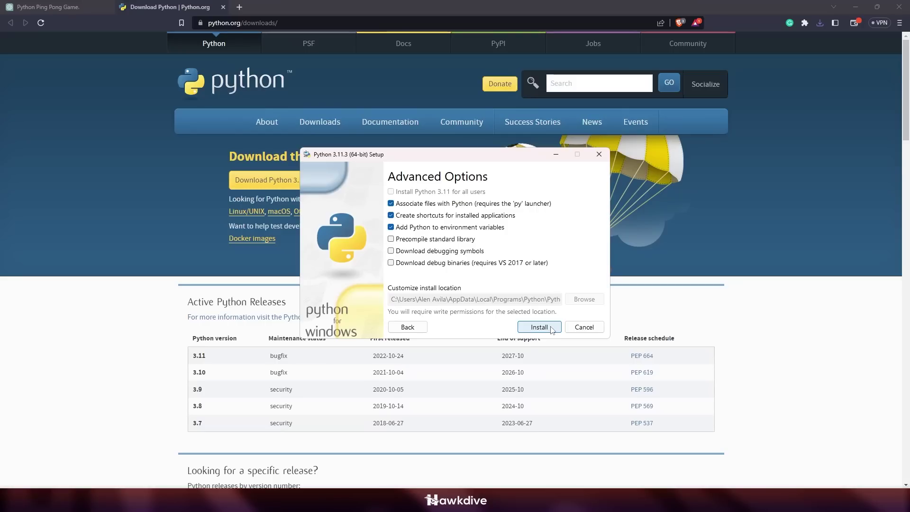
left_click(420, 241)
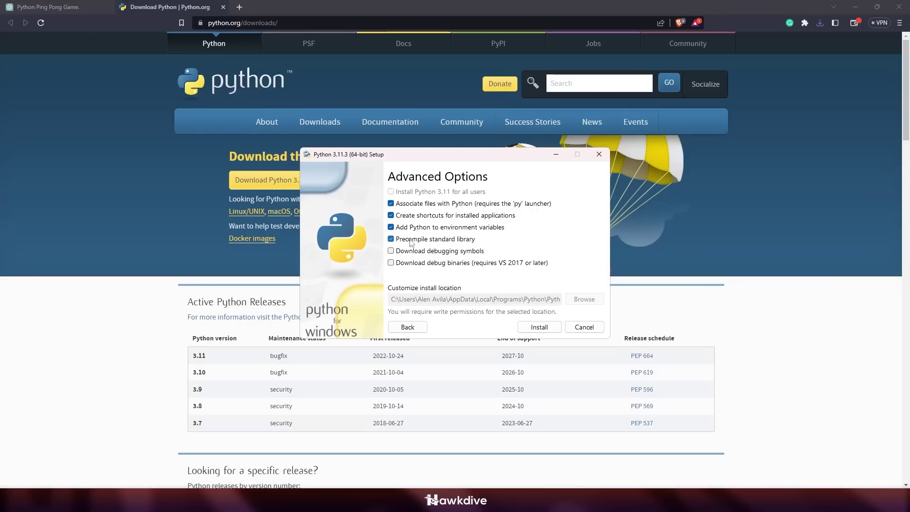
left_click(547, 328)
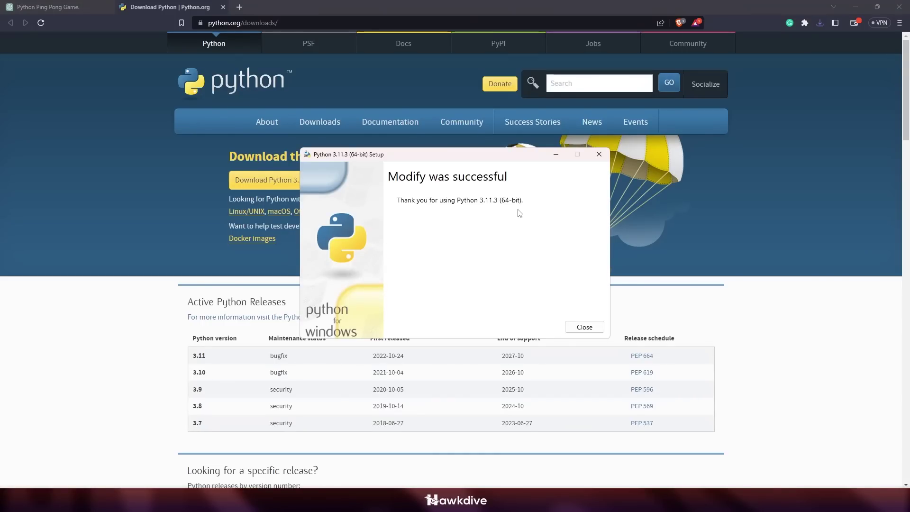
left_click(584, 327)
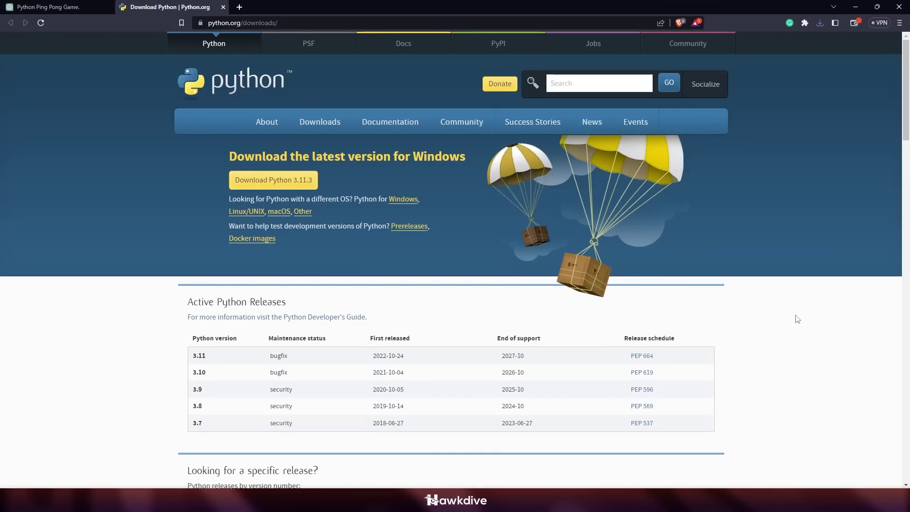
Step: Back in ChatGPT, open the pygame.org/news link from the reply
left_click(46, 5)
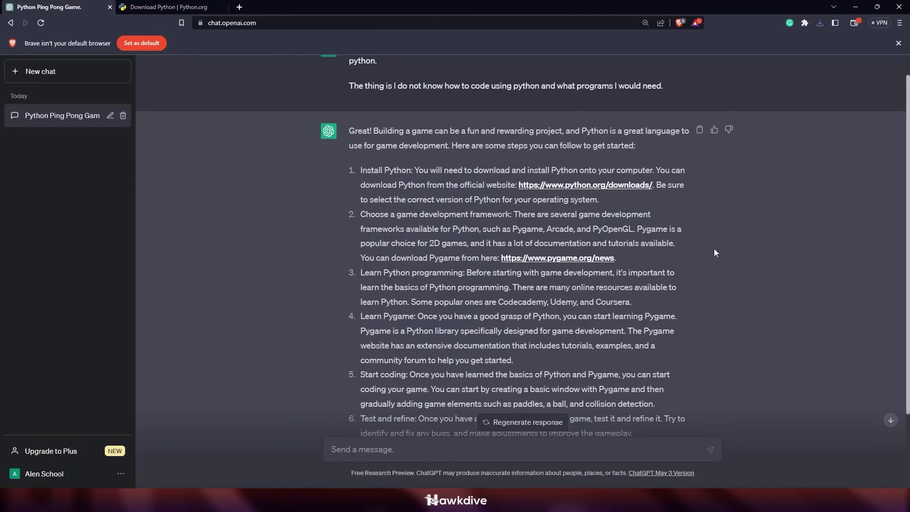
left_click_drag(353, 215, 664, 263)
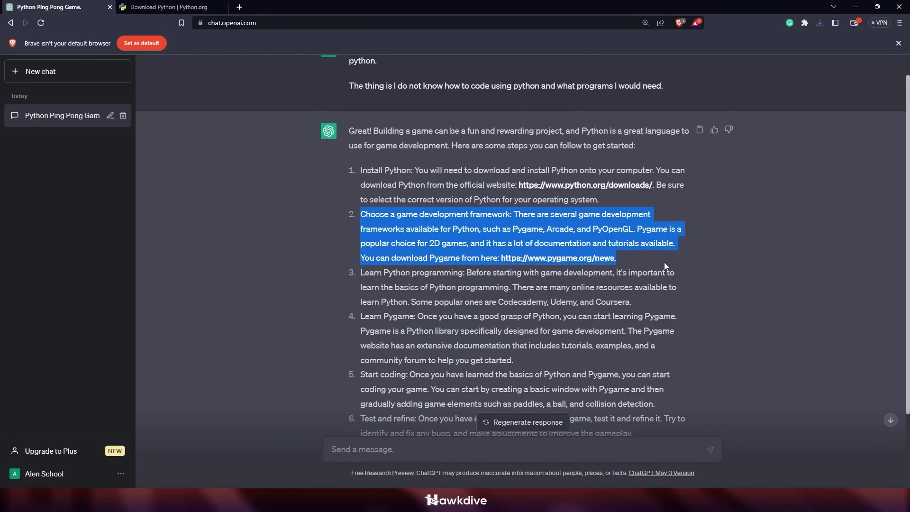
left_click(749, 256)
left_click(590, 258)
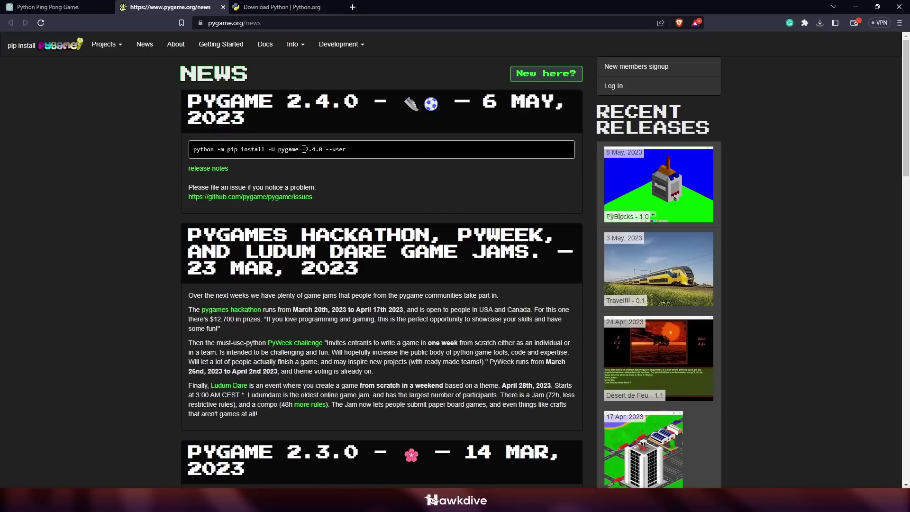
Step: Copy the command 'python -m pip install -U pygame==2.4.0 --user'
left_click_drag(368, 152, 192, 154)
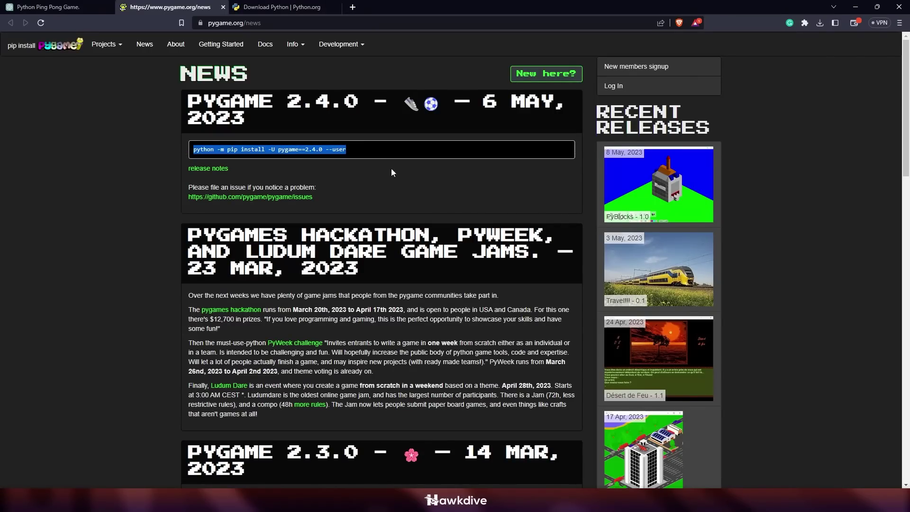
right_click(329, 151)
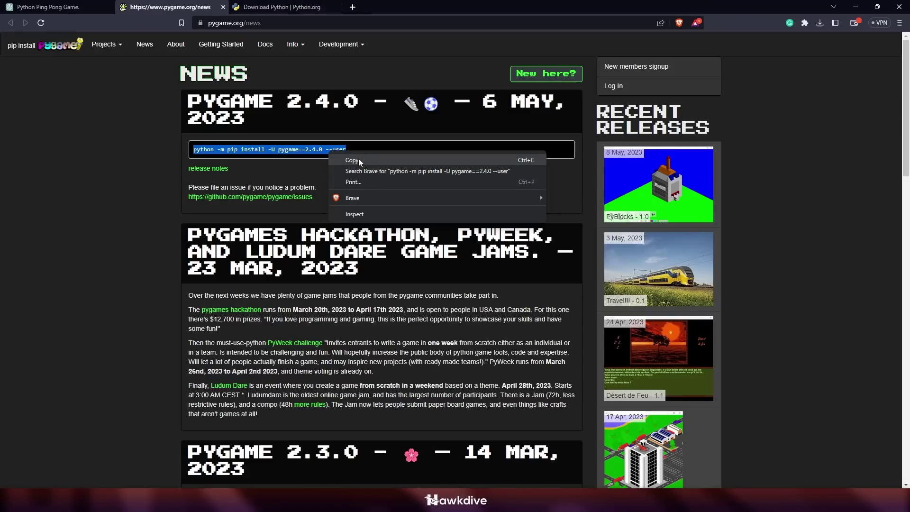
left_click(359, 161)
Step: Run the pygame 2.4.0 pip install command in an administrator PowerShell, then close it
key("super")
type("power")
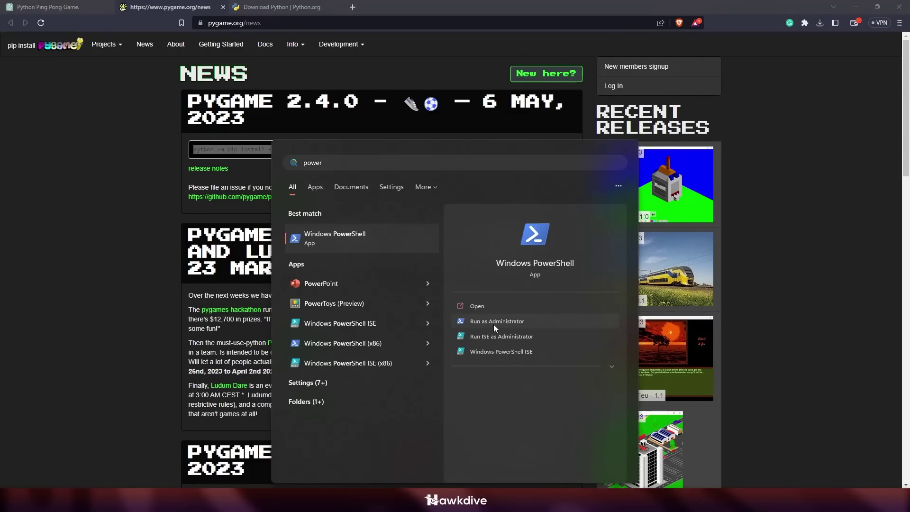
left_click(493, 321)
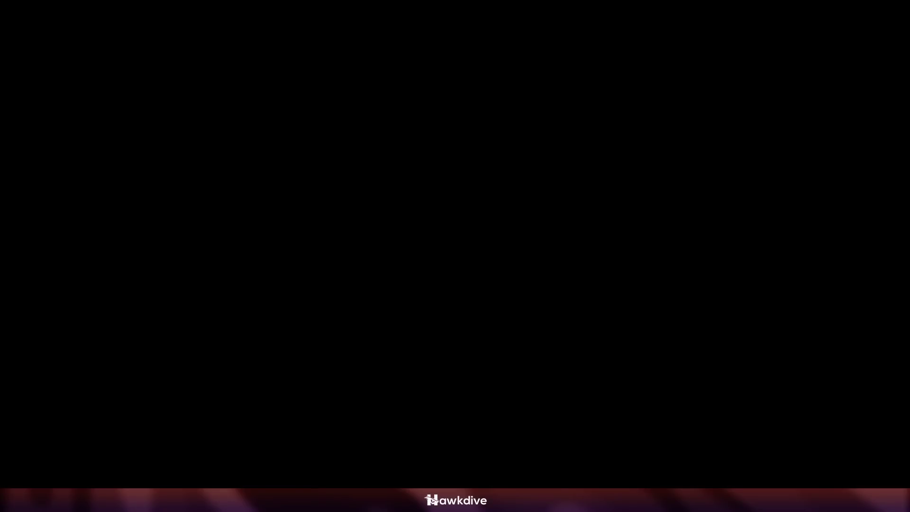
key("ctrl+v")
left_click_drag(402, 72, 685, 123)
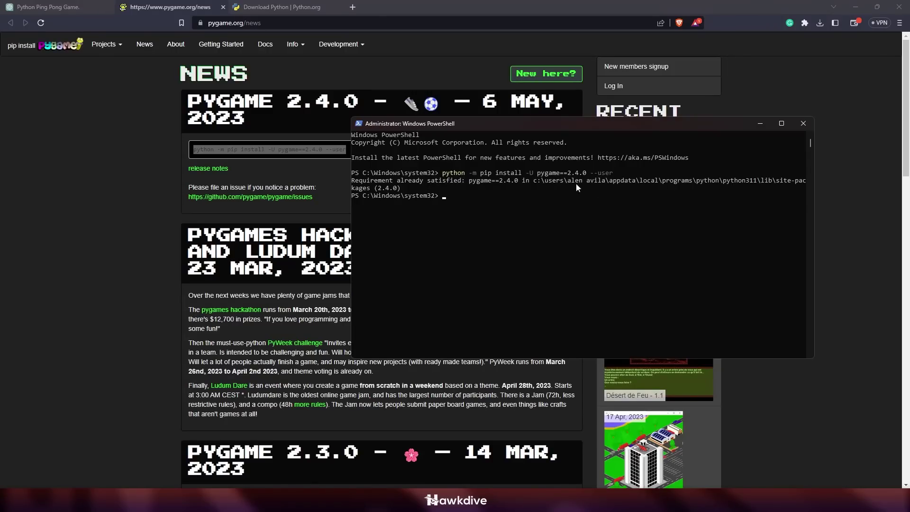
left_click(800, 127)
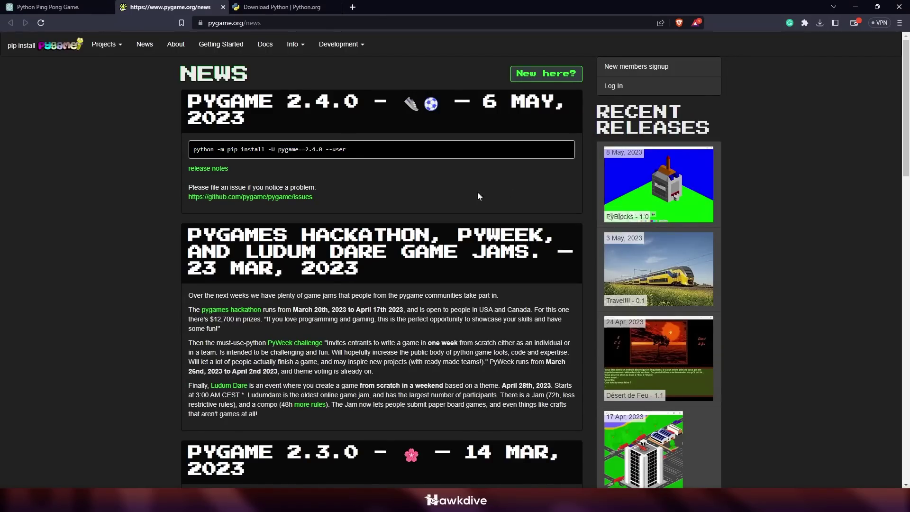
Step: Return to ChatGPT and review the reply's step about learning Python
left_click(41, 6)
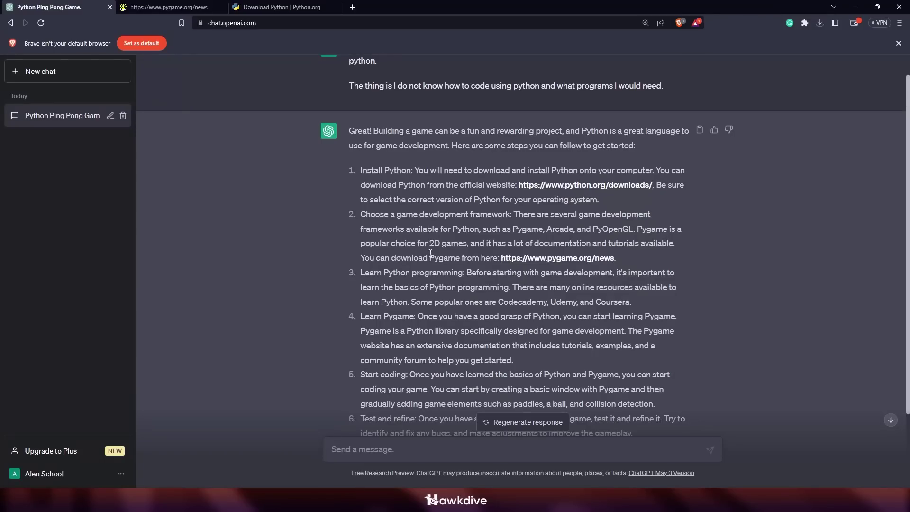
scroll(430, 256, "down", 1)
left_click_drag(649, 256, 362, 226)
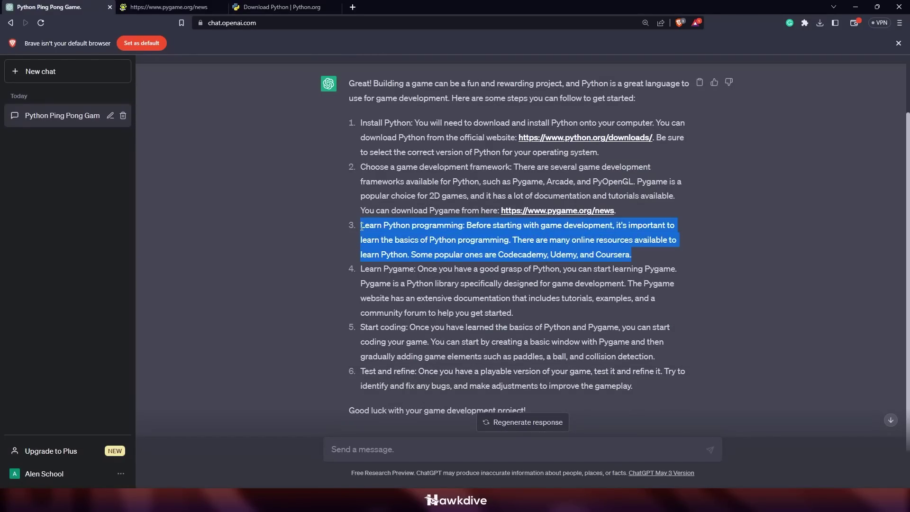
left_click(716, 322)
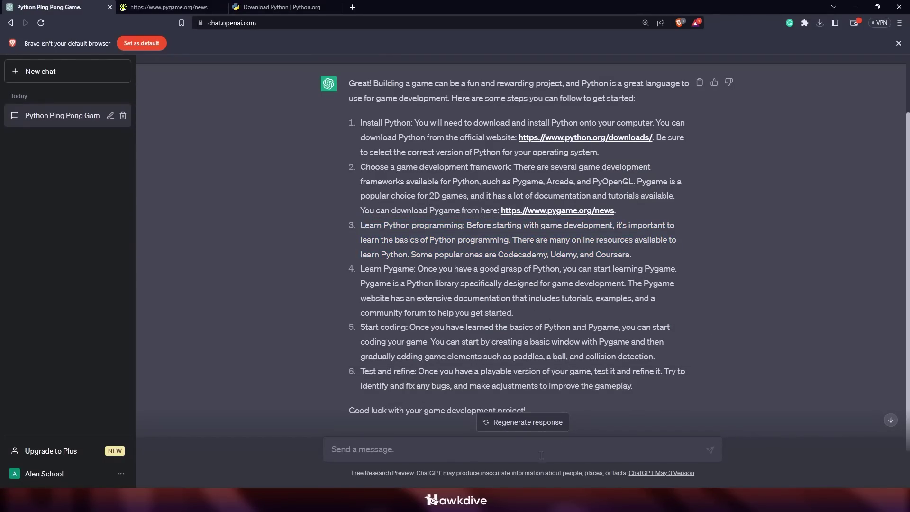
Step: Ask ChatGPT 'what ide should I use' and read its IDE recommendations, including Sublime Text
left_click(515, 454)
type("wh")
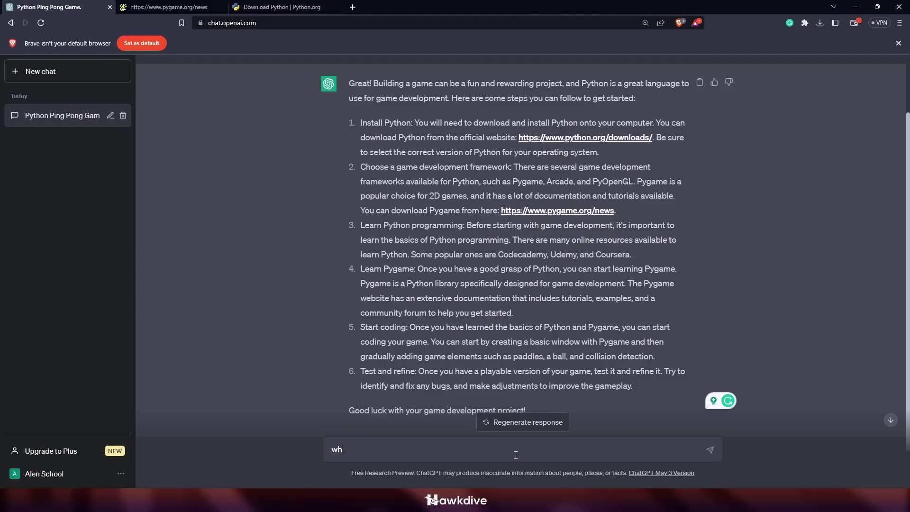
type("at programming la")
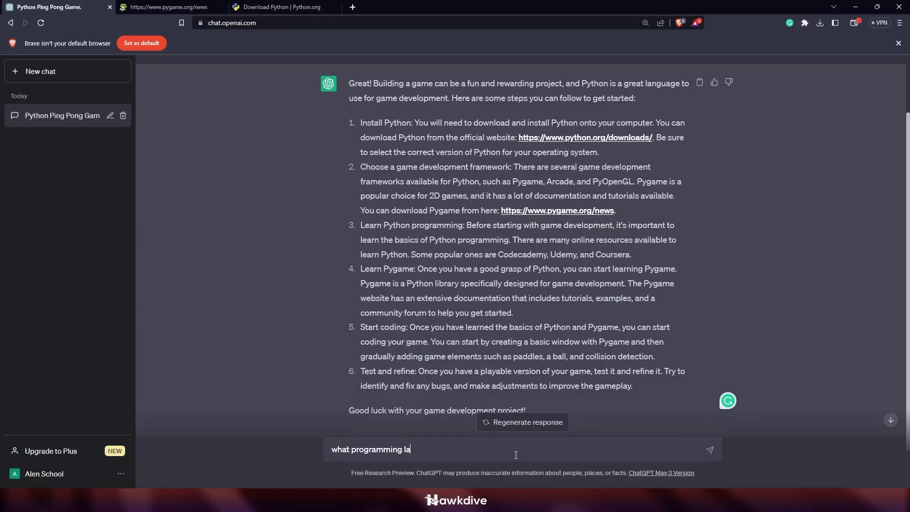
type("nguage sh")
key("ctrl+shift+Left")
key("ctrl+shift+Left")
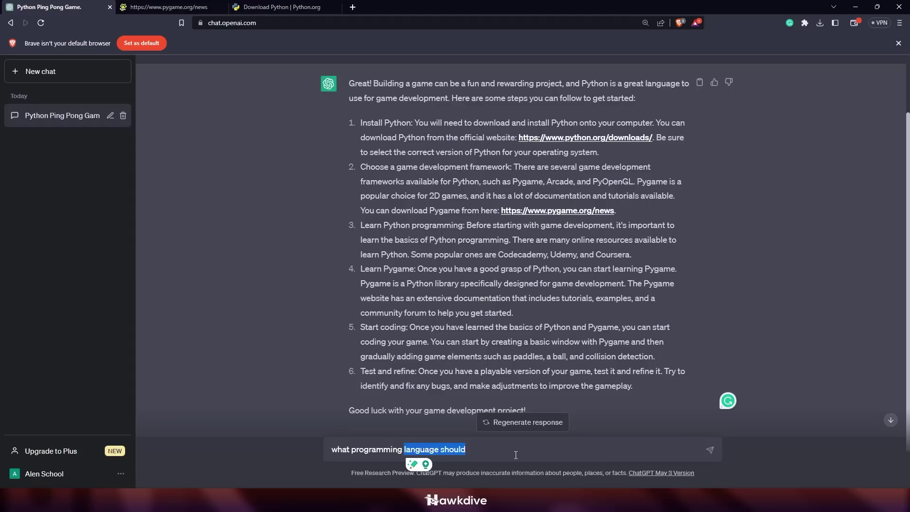
key("ctrl+shift+Left")
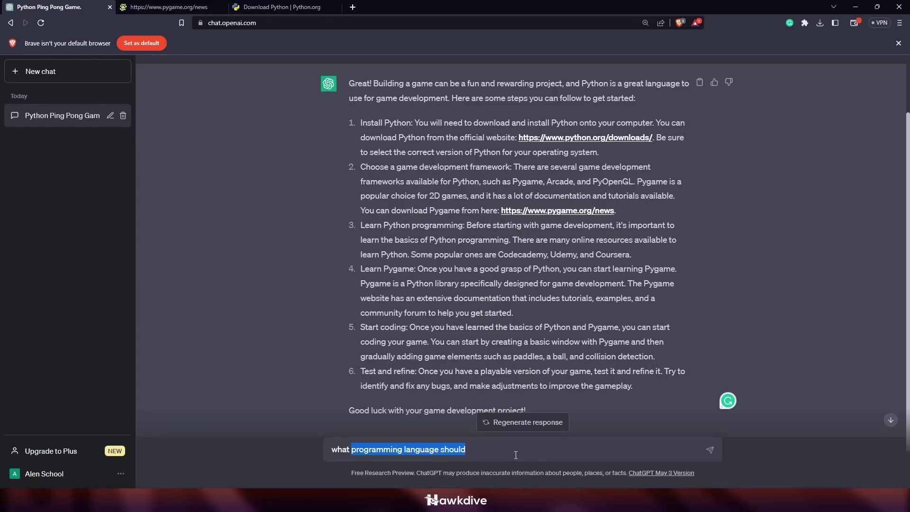
type("ide should I use")
key("Return")
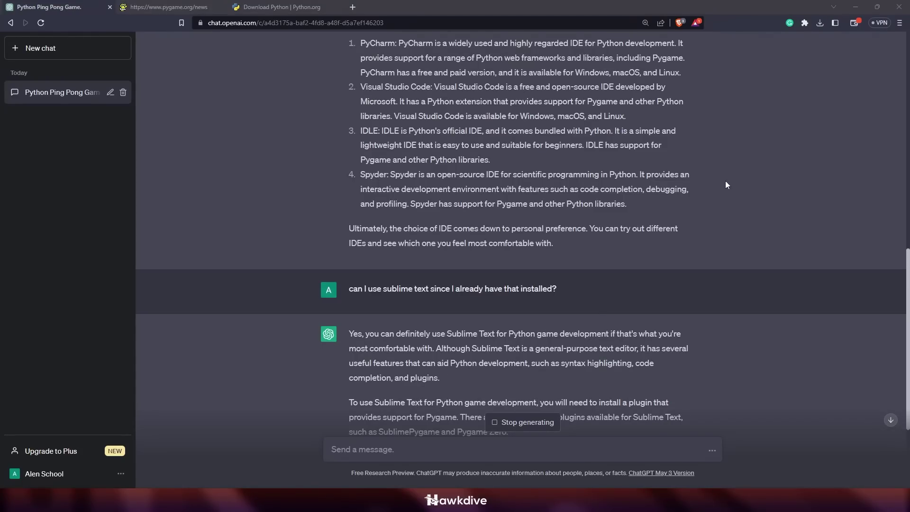
scroll(729, 184, "down", 3)
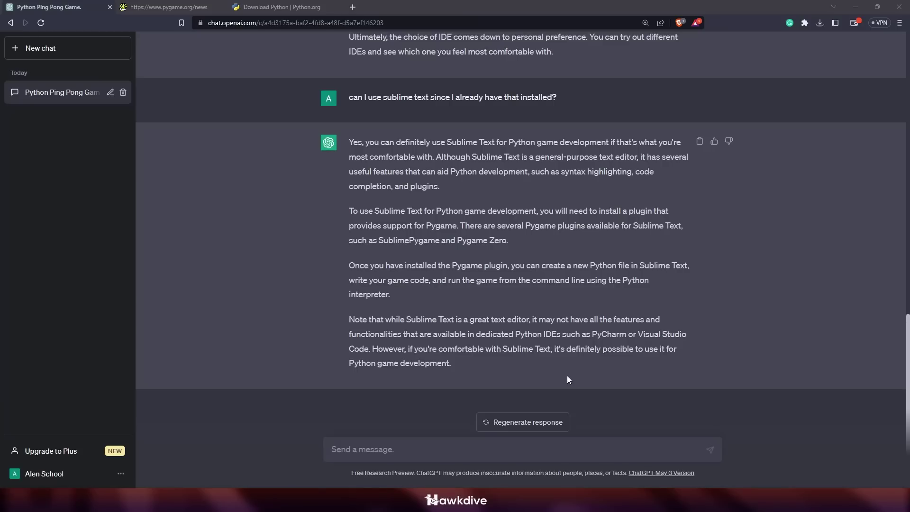
left_click_drag(568, 379, 432, 316)
Step: Request a from-scratch guide to coding the game in Sublime Text, stopping the reply at Step 3
left_click(591, 443)
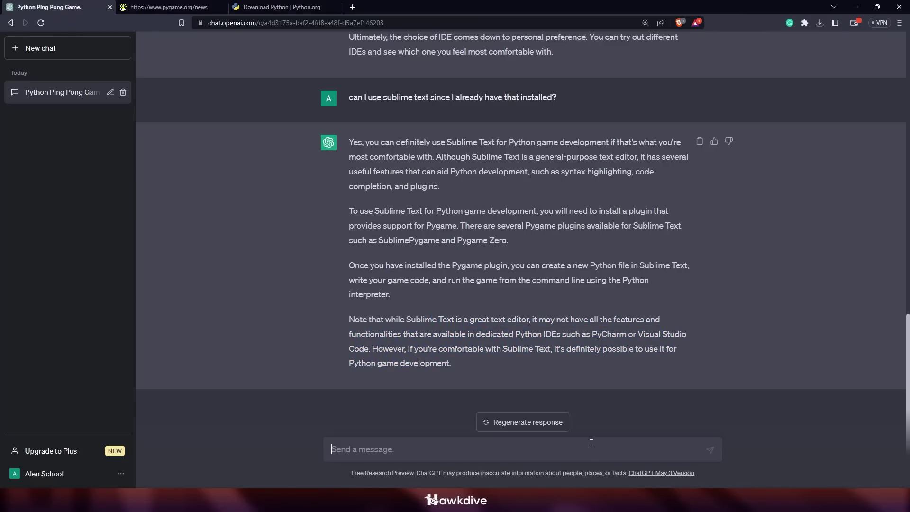
type("Okay that's great can you")
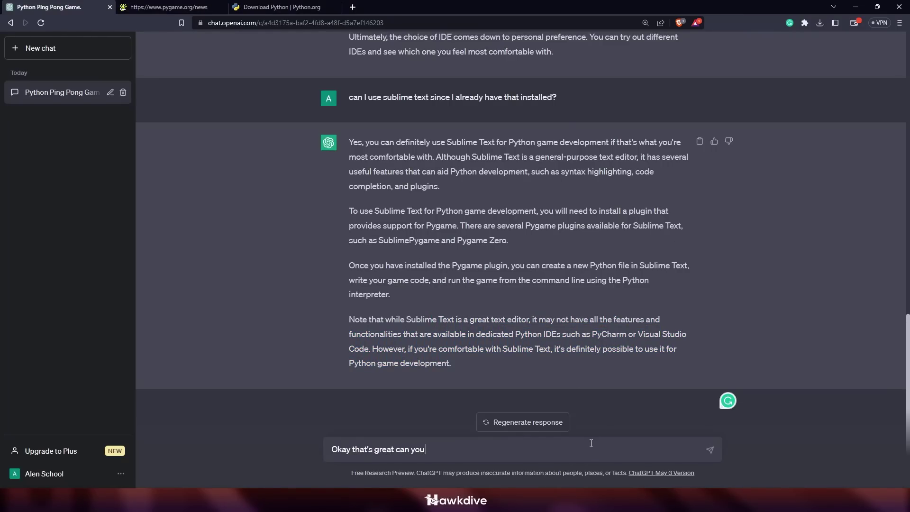
type(" guide me from scratch on coding the game? Like te")
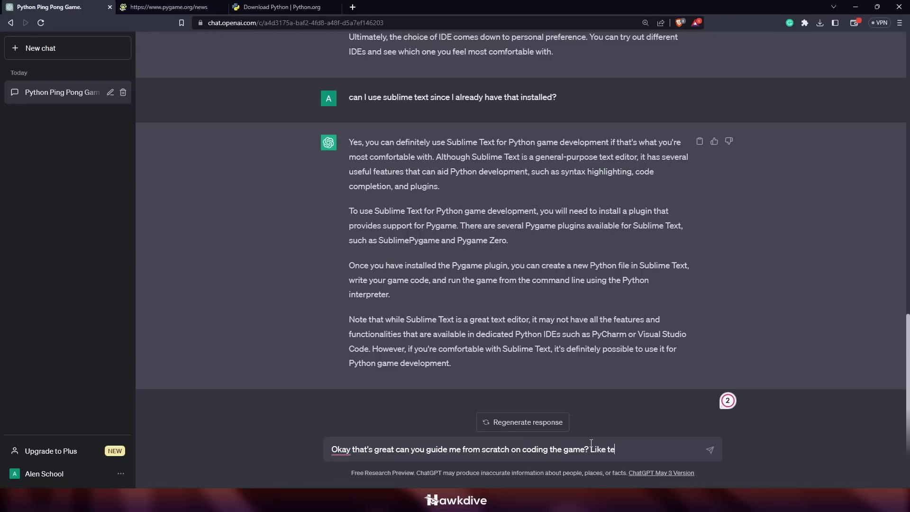
type("ll me what to do on ")
type("sublime text")
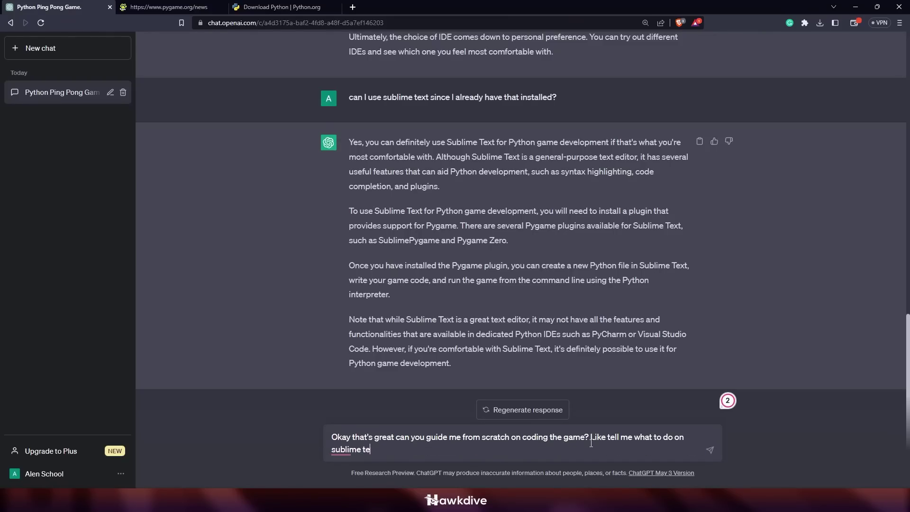
type(" and code for me")
key("Return")
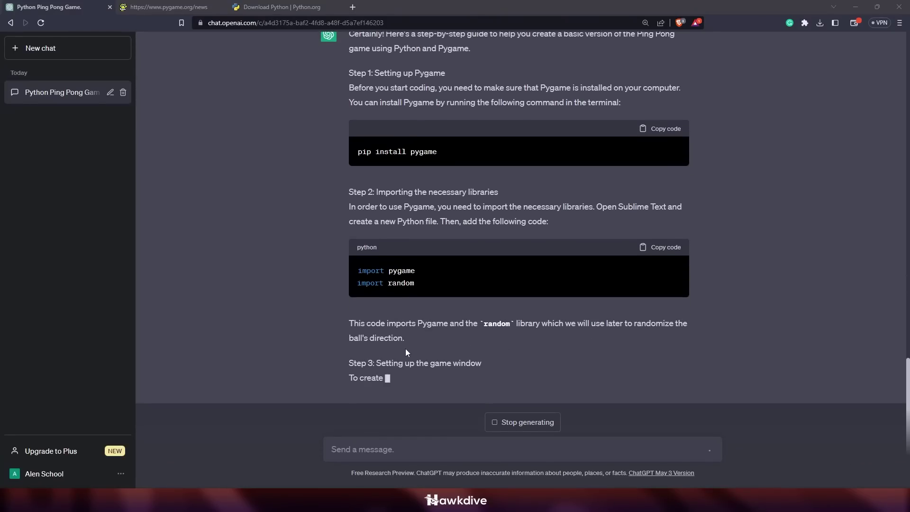
left_click(539, 420)
type("please start from the start, from opening sublim")
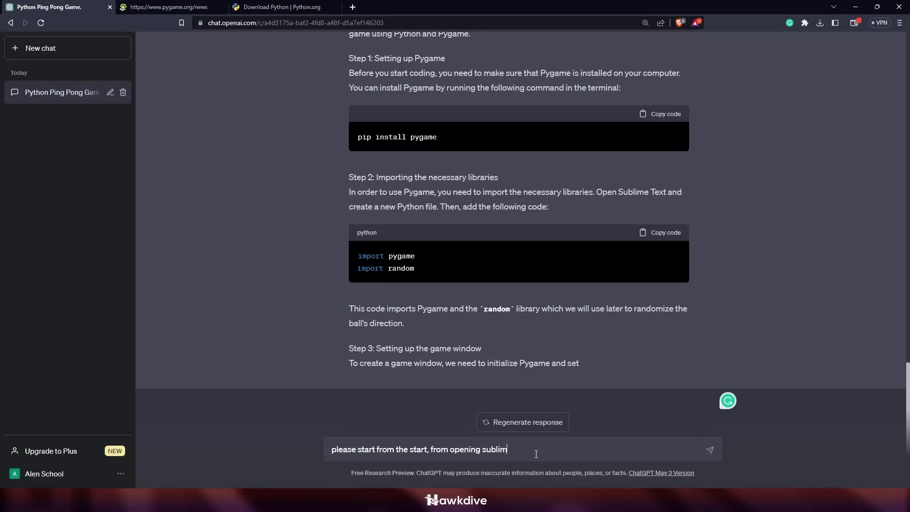
Step: Ask ChatGPT to restart the guide from opening Sublime Text, and review its link and Package Control notes
type("xt")
key("Return")
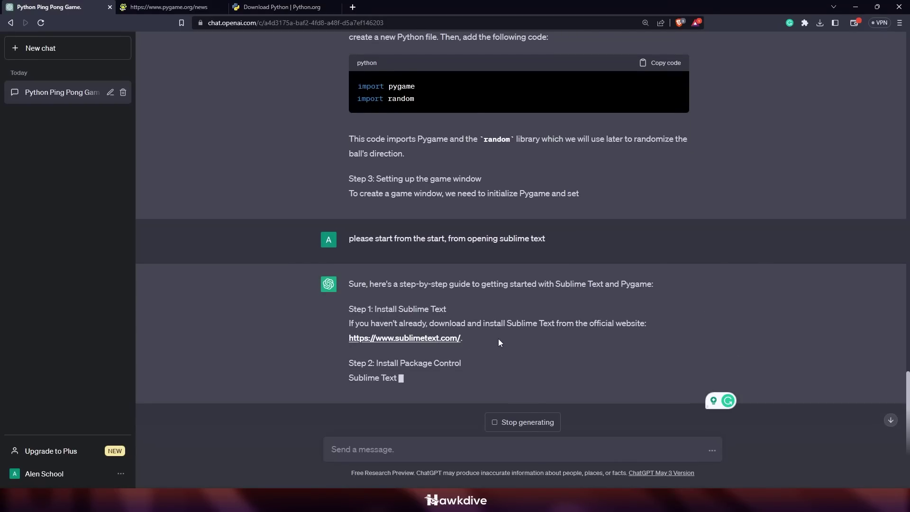
left_click_drag(499, 339, 350, 338)
left_click(589, 335)
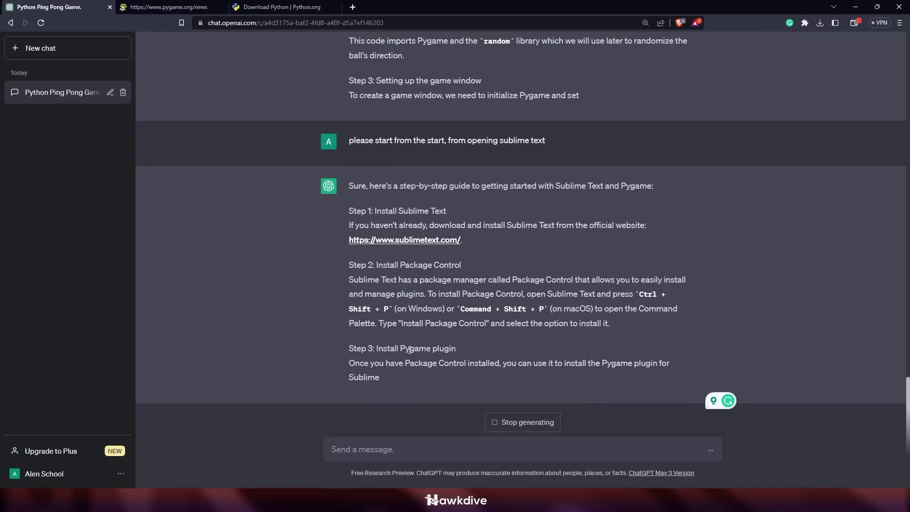
left_click_drag(520, 362, 443, 351)
left_click(442, 350)
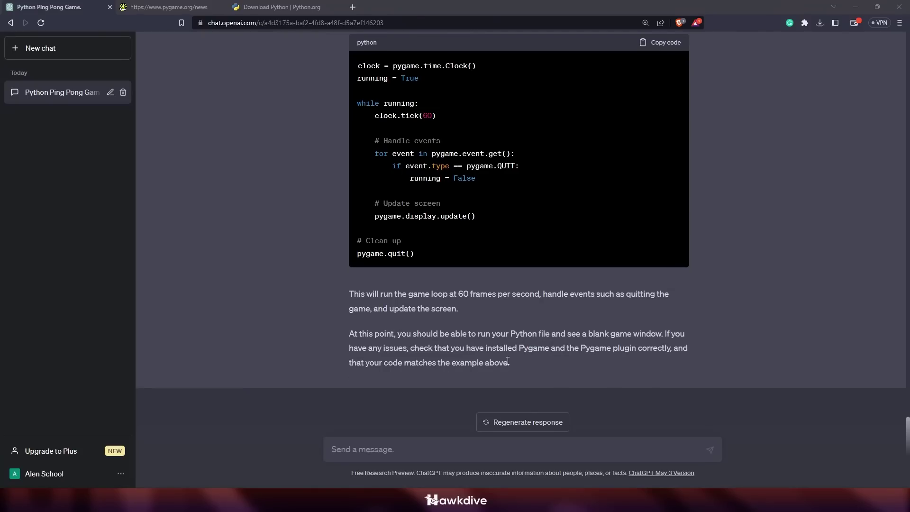
Step: Open the sublimetext.com link from the guide in a new tab
scroll(741, 371, "up", 20)
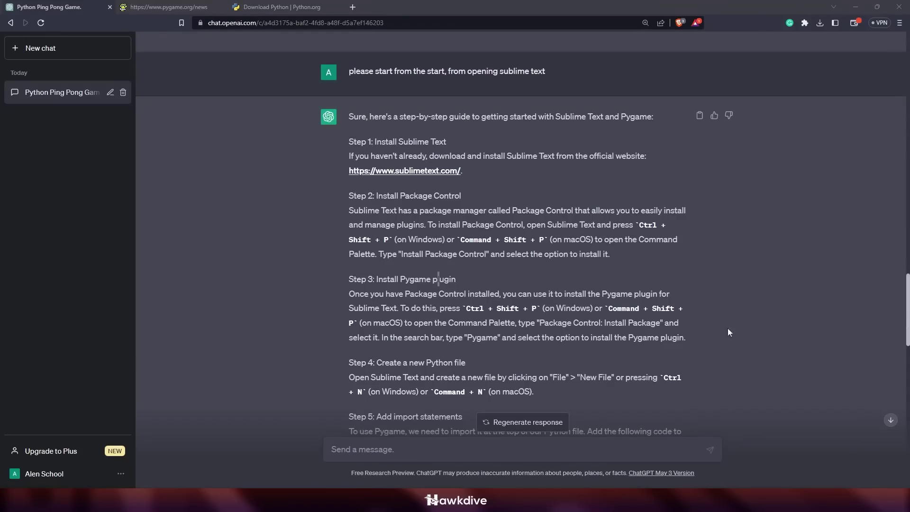
middle_click(404, 172)
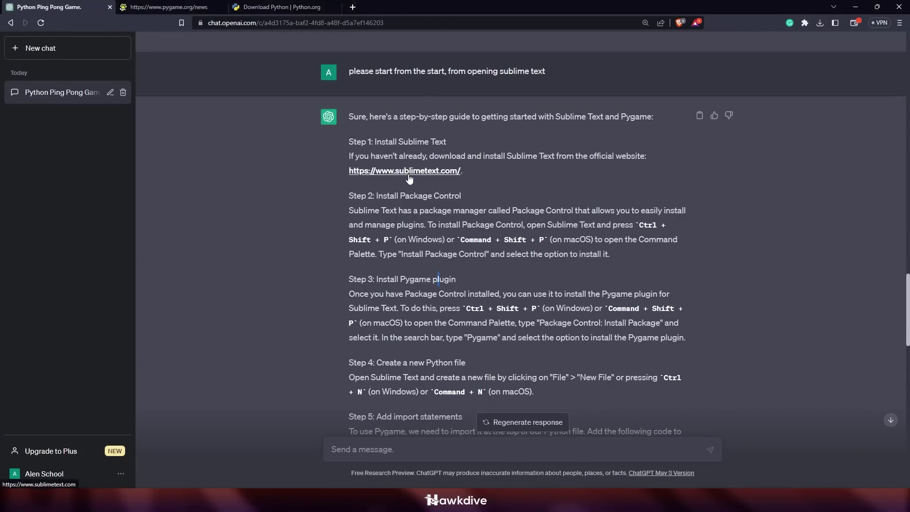
left_click(300, 5)
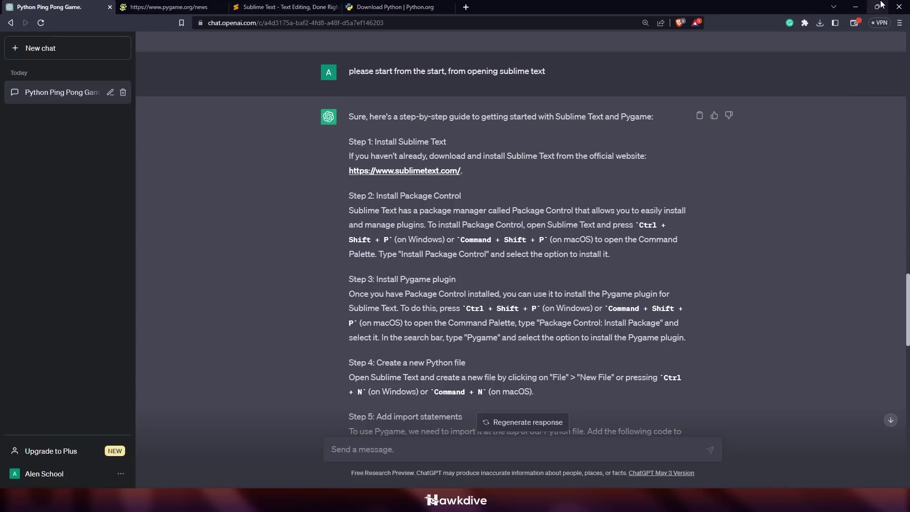
Step: Launch Sublime Text from the desktop, dismiss its update prompt, and restore the ChatGPT browser
left_click(856, 7)
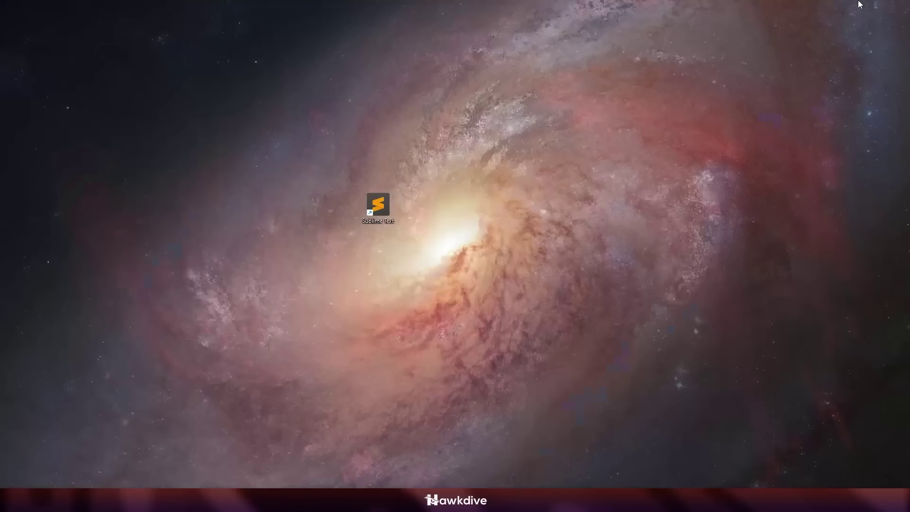
double_click(372, 213)
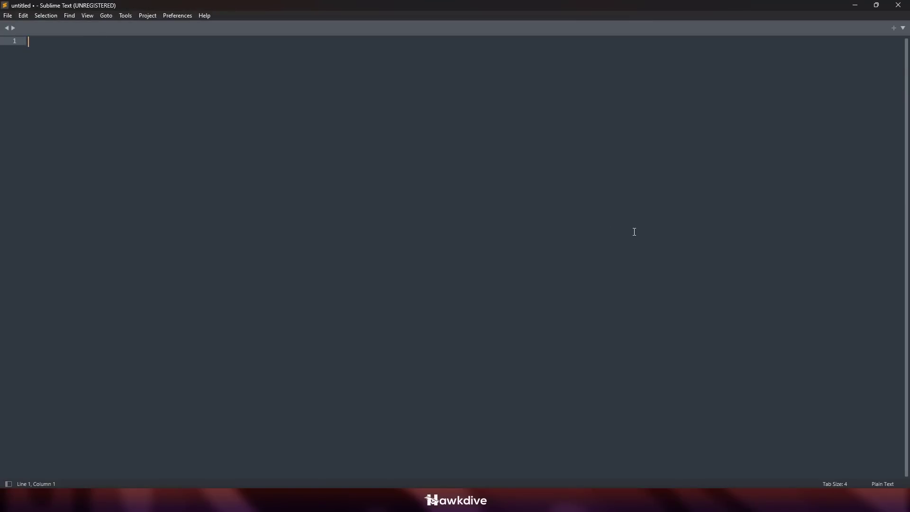
left_click_drag(417, 205, 387, 202)
left_click(473, 269)
left_click(455, 436)
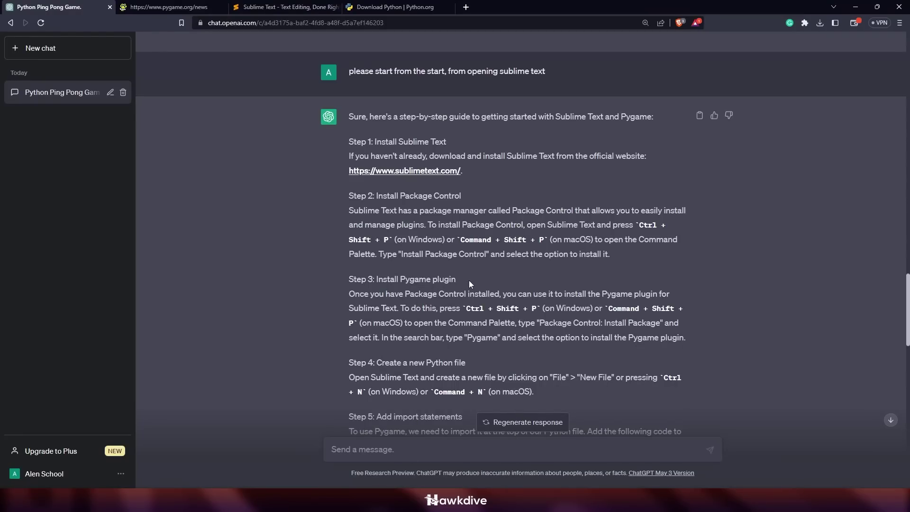
left_click_drag(469, 284, 388, 277)
Step: Run the 'pygam' command-palette match in Sublime Text and clear the opened Plain text.sublime-syntax file
left_click(877, 6)
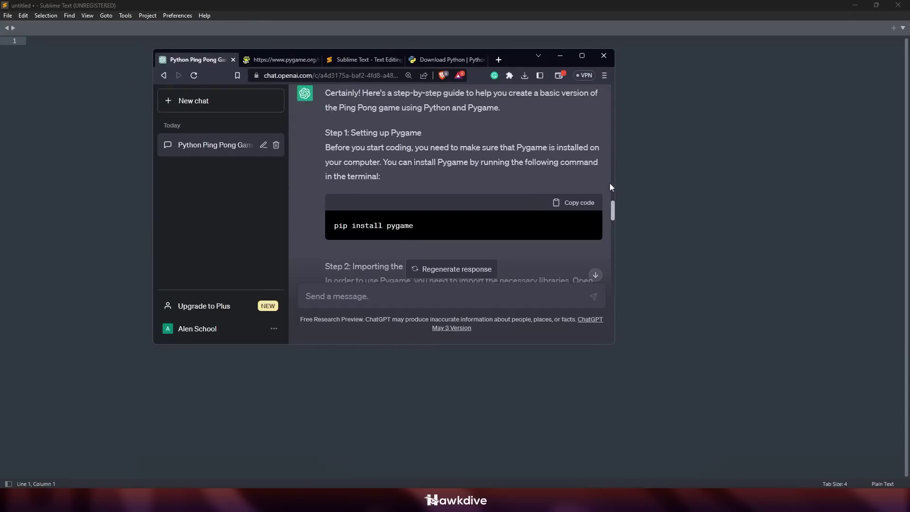
left_click(678, 166)
key("ctrl+shift+p")
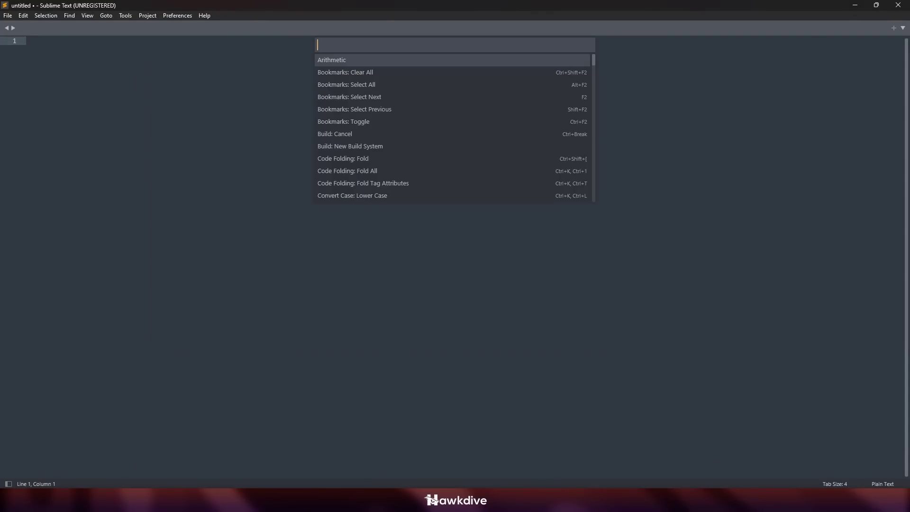
type("pygame")
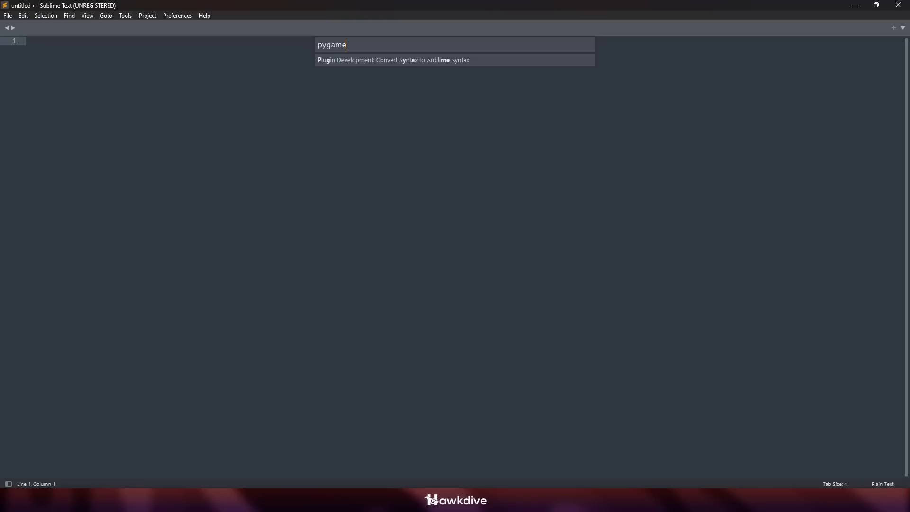
key("Return")
key("ctrl+a")
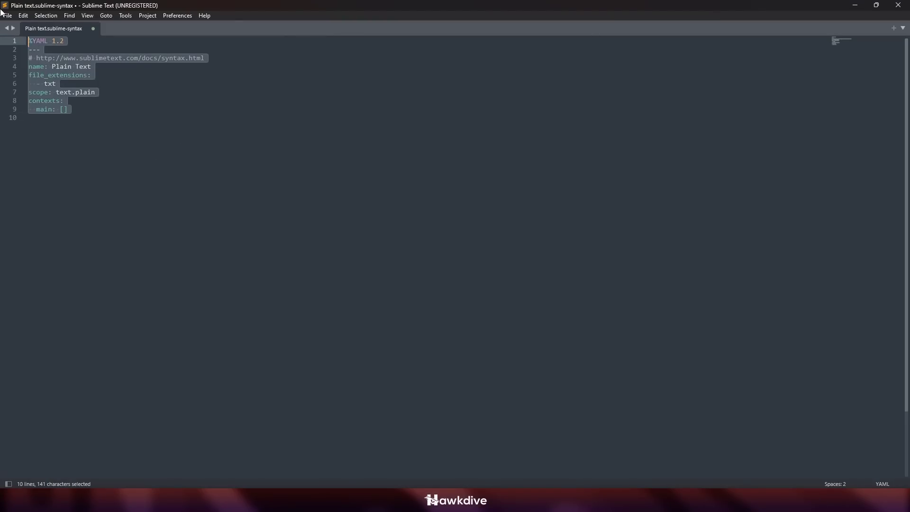
key("BackSpace")
Step: Arrange the Sublime Text window beside the ChatGPT browser
left_click_drag(356, 5, 909, 142)
scroll(283, 239, "up", 4)
scroll(317, 249, "down", 4)
Step: Paste the pygame and random imports and the pygame.init() call into Sublime Text
left_click(418, 275)
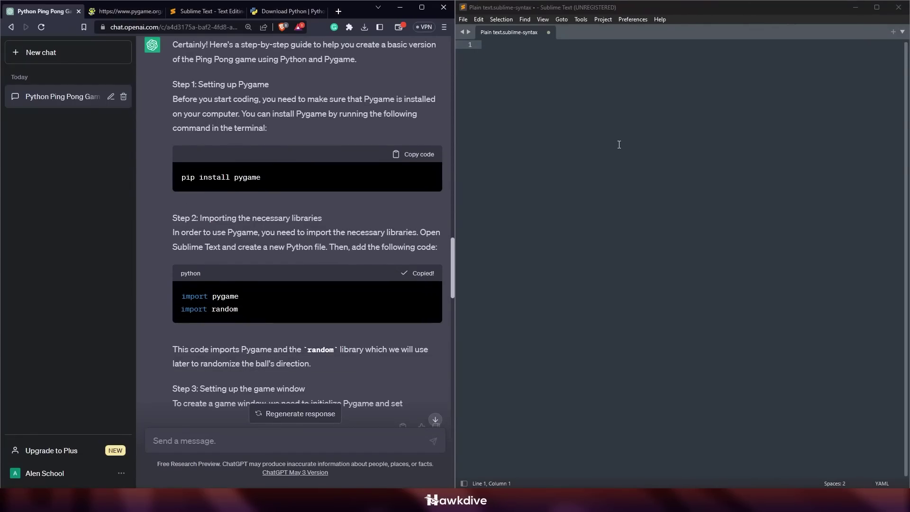
key("alt+Tab")
key("ctrl+v")
scroll(379, 281, "down", 2)
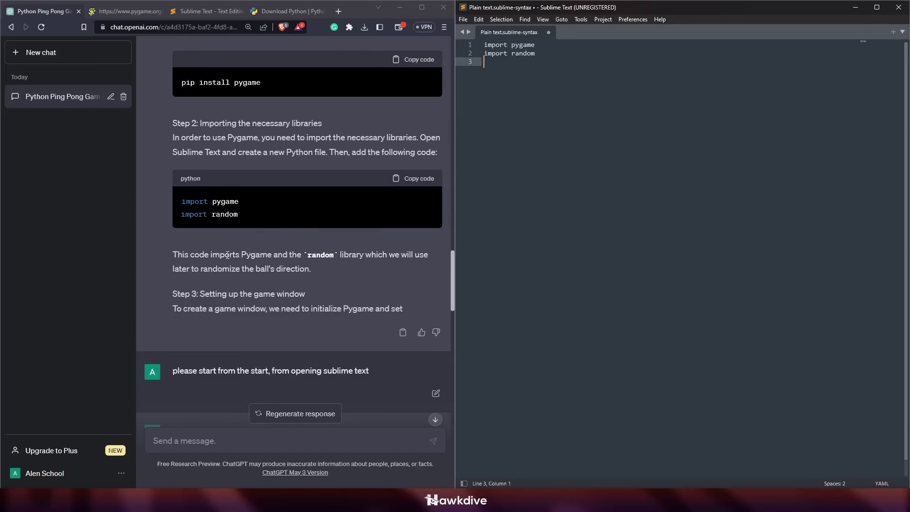
scroll(269, 257, "down", 2)
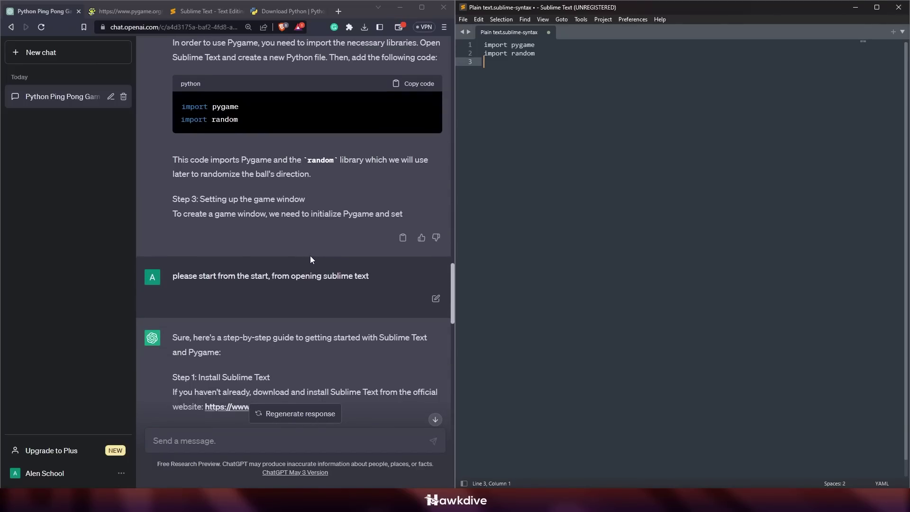
scroll(354, 248, "down", 9)
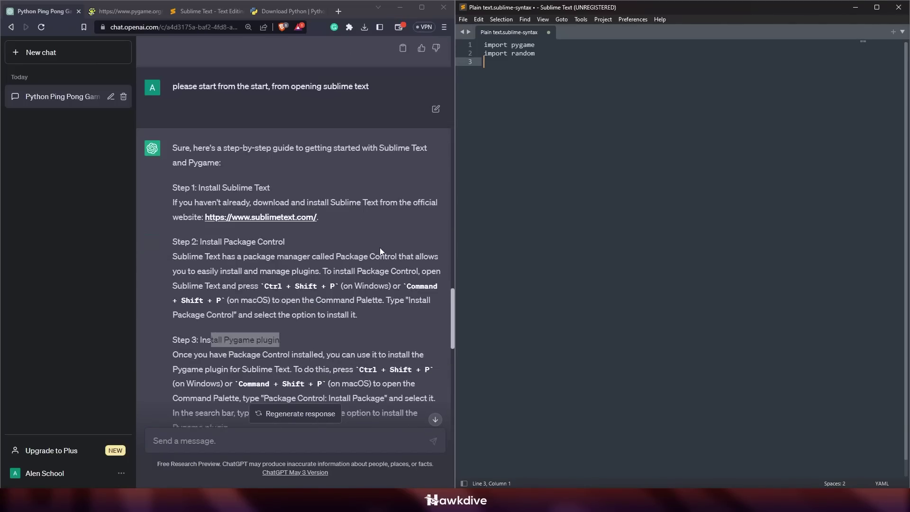
scroll(302, 297, "down", 2)
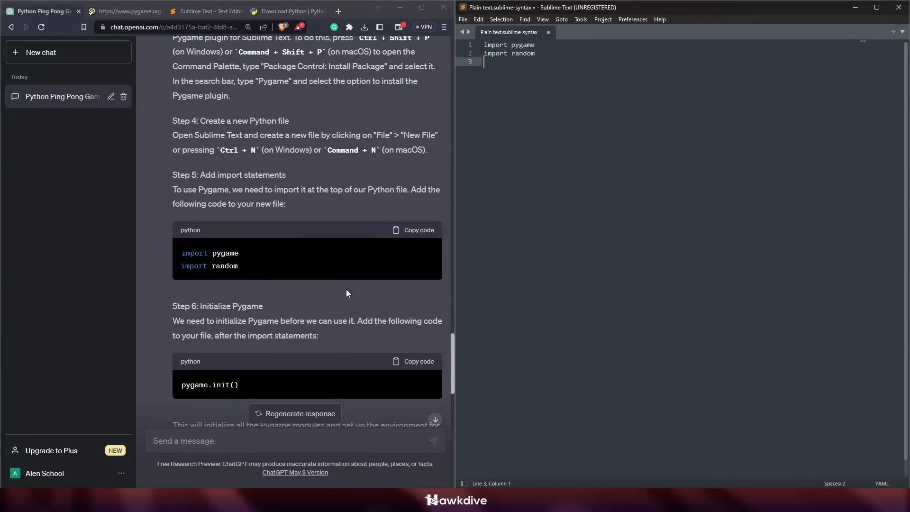
scroll(311, 275, "down", 2)
left_click(413, 266)
left_click(580, 118)
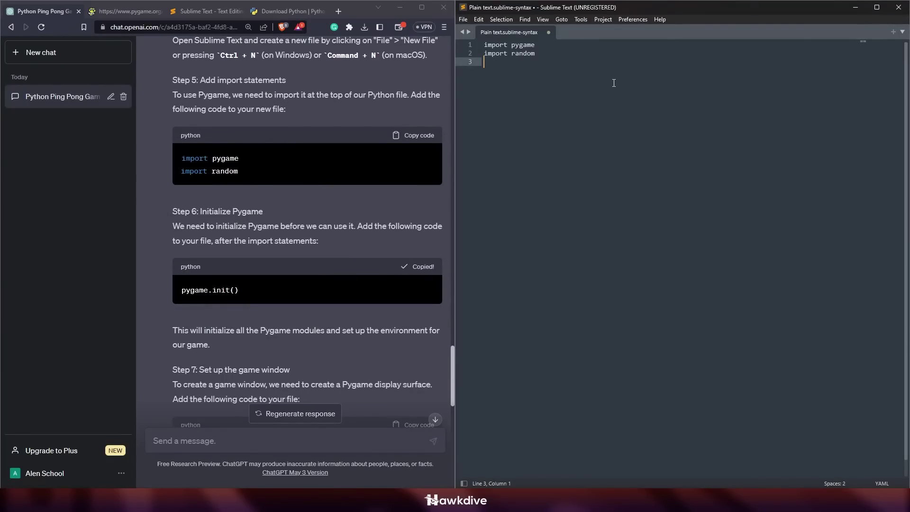
key("ctrl+v")
Step: Paste the 800×600 'Ping Pong' window setup and the 60-fps game loop code
scroll(398, 297, "down", 2)
left_click(418, 330)
left_click(552, 71)
key("ctrl+v")
scroll(400, 272, "down", 4)
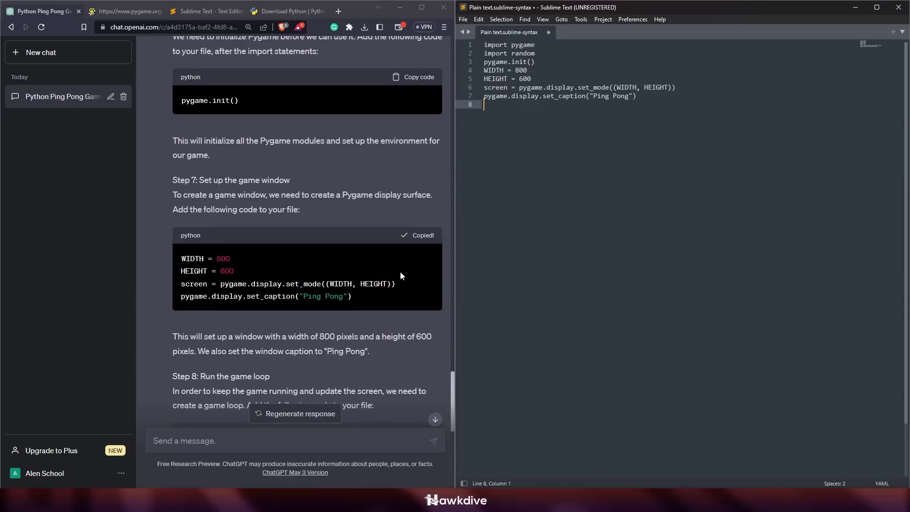
left_click(419, 338)
left_click(536, 115)
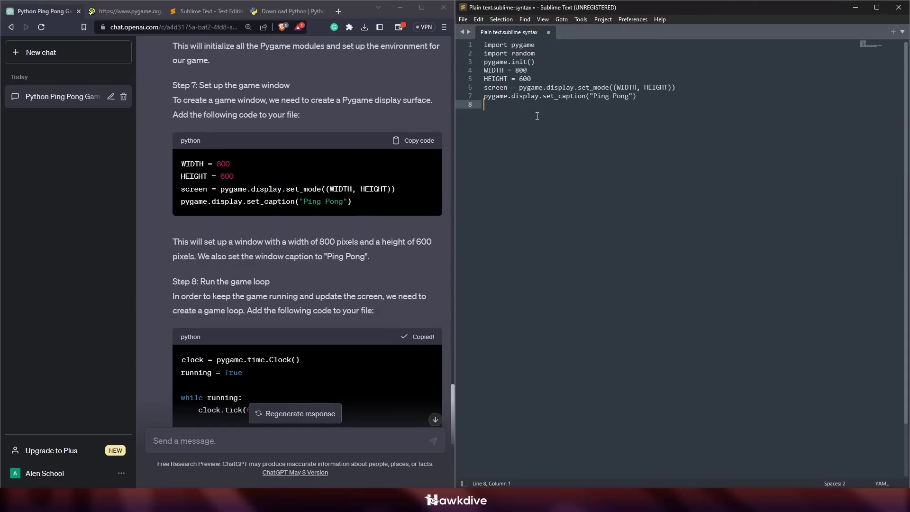
key("ctrl+v")
scroll(391, 286, "down", 3)
scroll(391, 290, "down", 4)
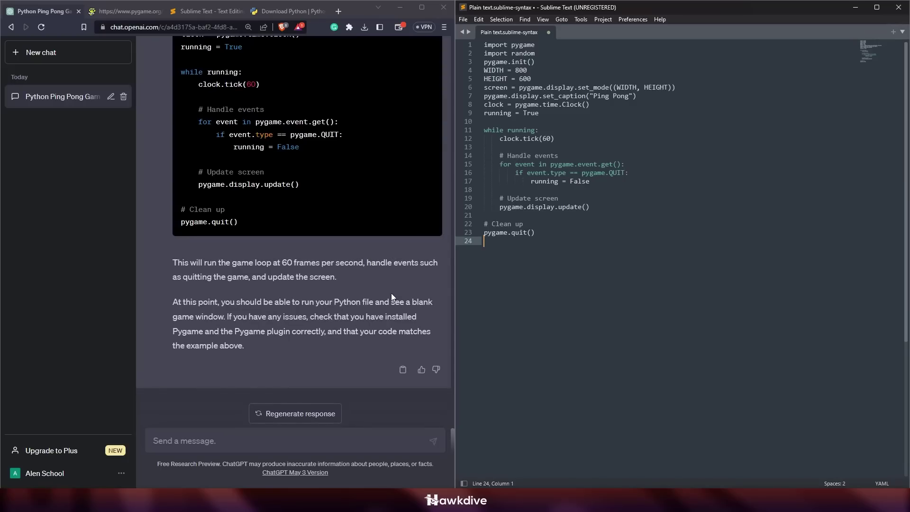
left_click_drag(612, 260, 589, 246)
Step: Minimize the browser and put the caret at the end of the Sublime Text file
left_click(401, 6)
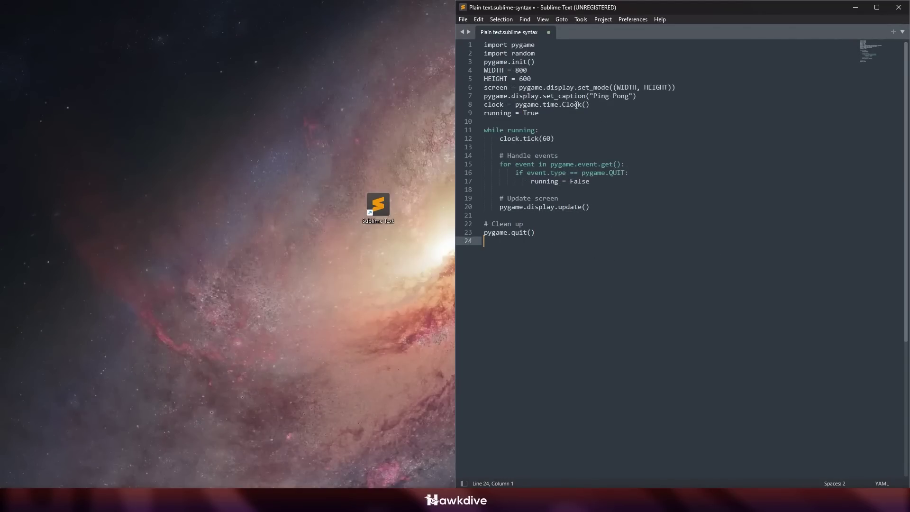
left_click(700, 216)
left_click(692, 253)
left_click(382, 271)
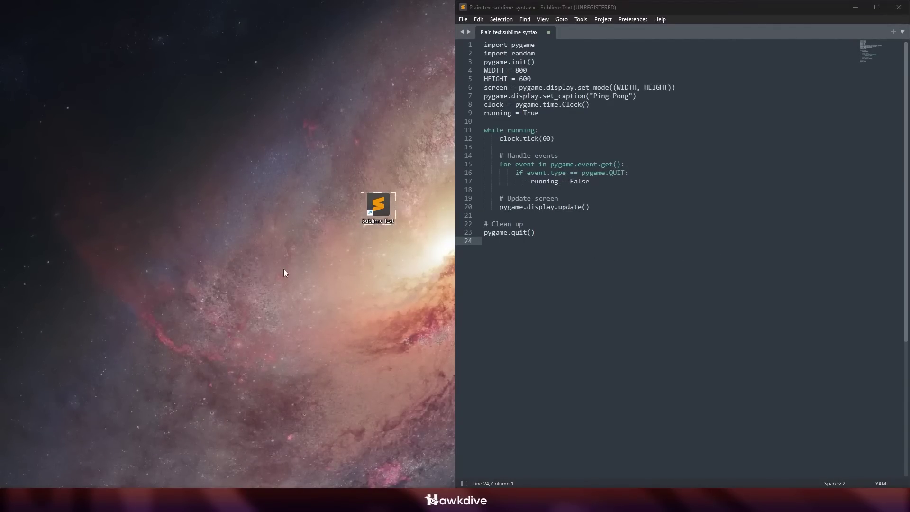
Step: Create a new desktop folder named pingpong and return to the editor
right_click(281, 268)
mouse_move(348, 385)
left_click(436, 385)
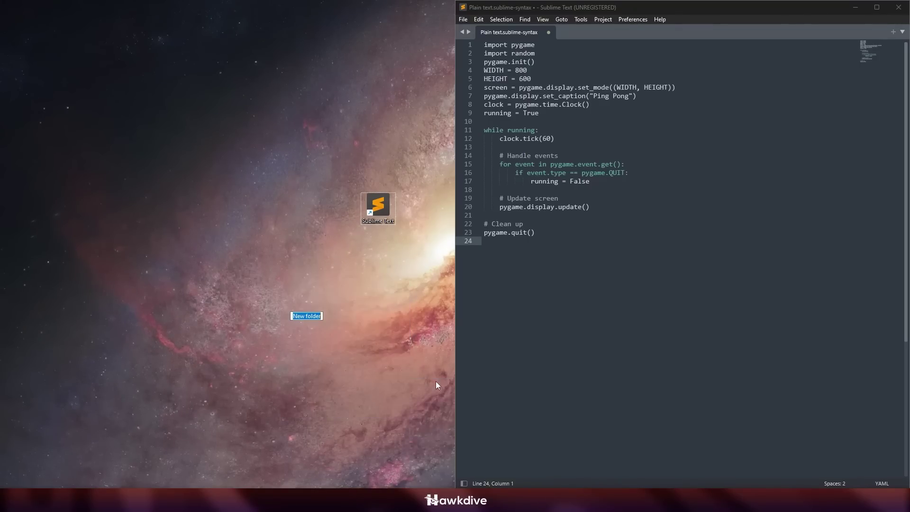
type("pingpong")
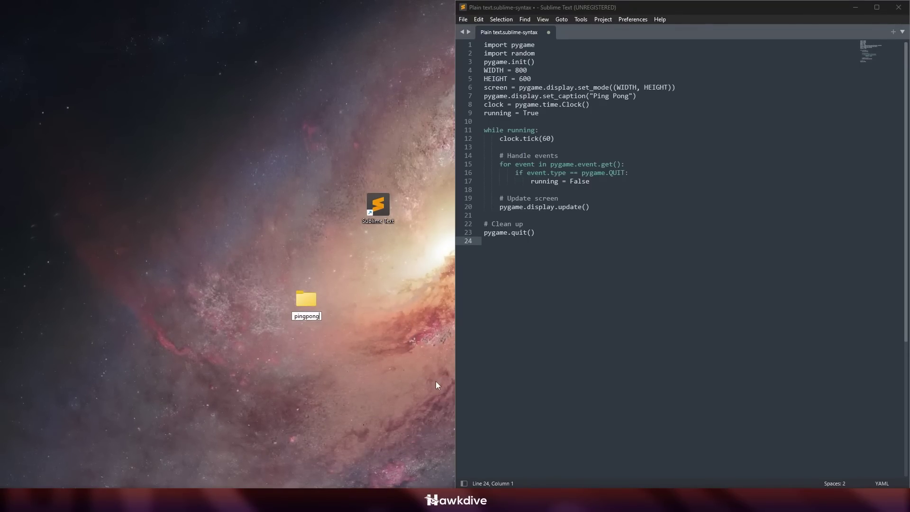
key("Return")
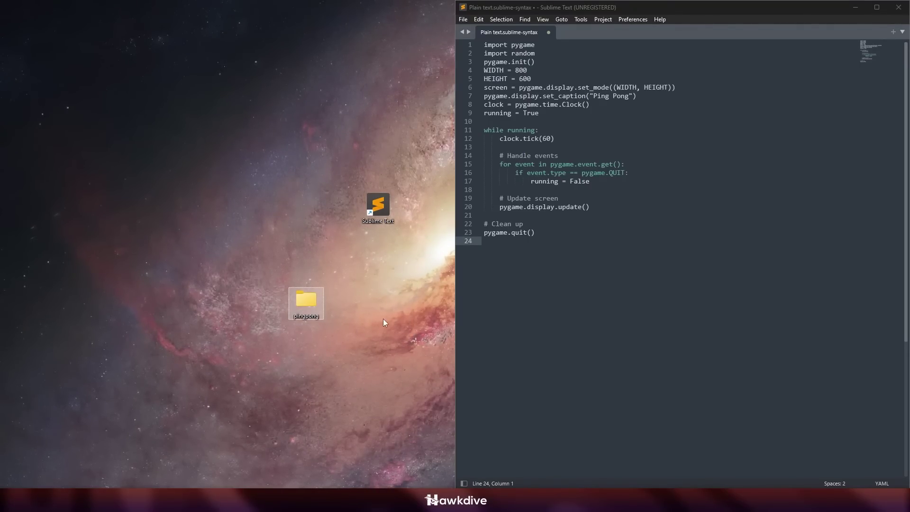
left_click(735, 260)
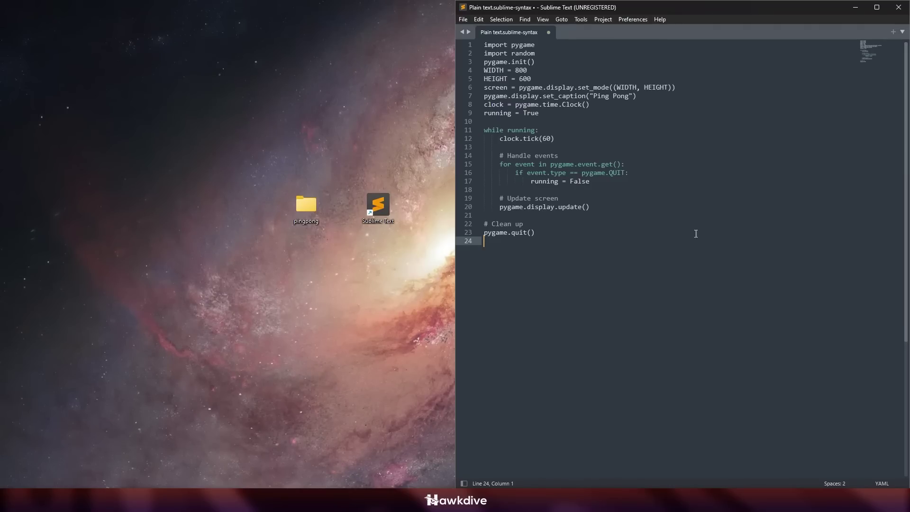
Step: Review ChatGPT's closing paragraph in the browser, then minimize it again
left_click(474, 438)
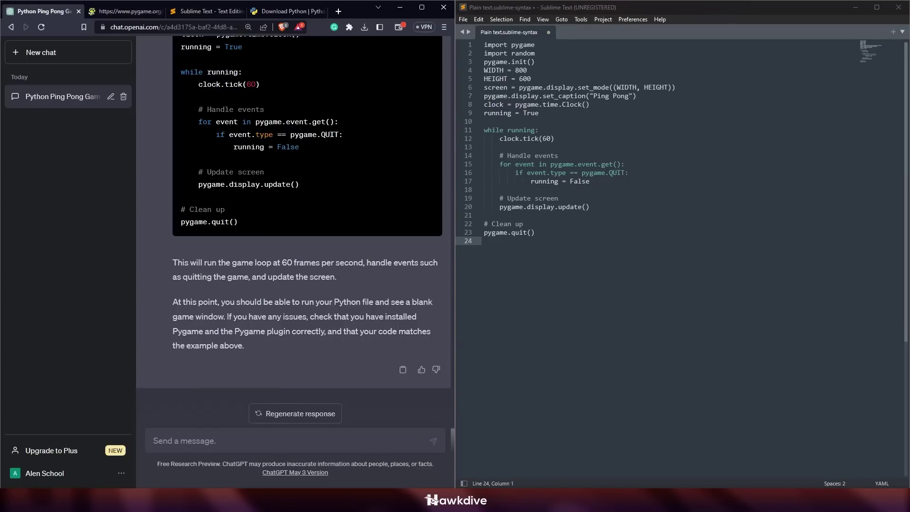
left_click_drag(258, 359, 194, 300)
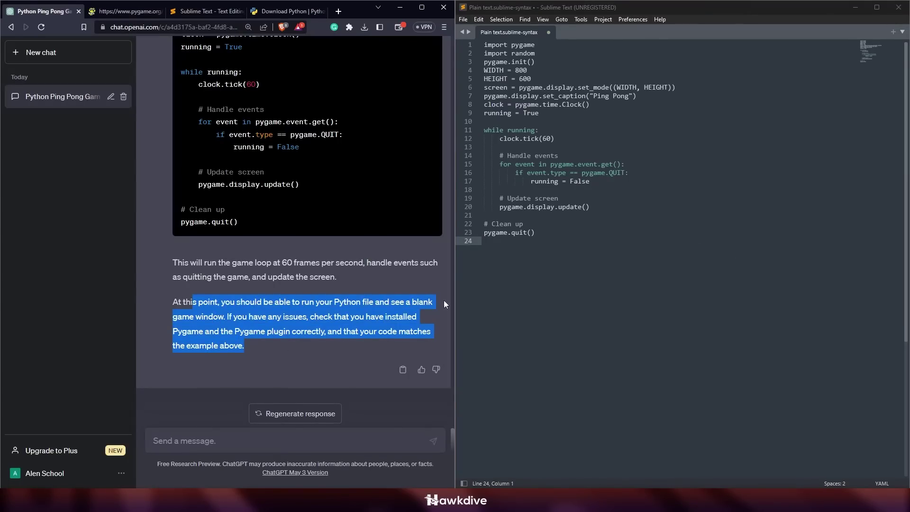
left_click(399, 313)
left_click(403, 11)
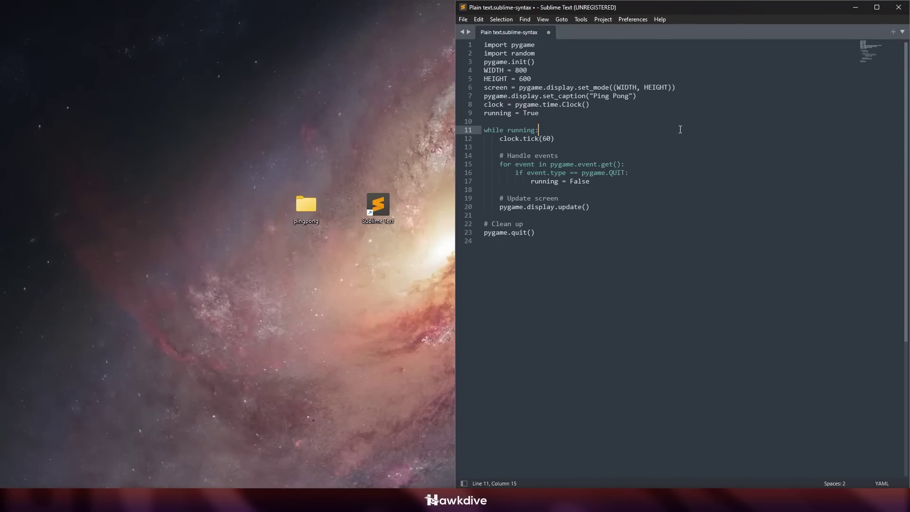
Step: Save the code with Save As, type Python, as pingpong.py in Desktop\pingpong
key("ctrl+a")
left_click(463, 20)
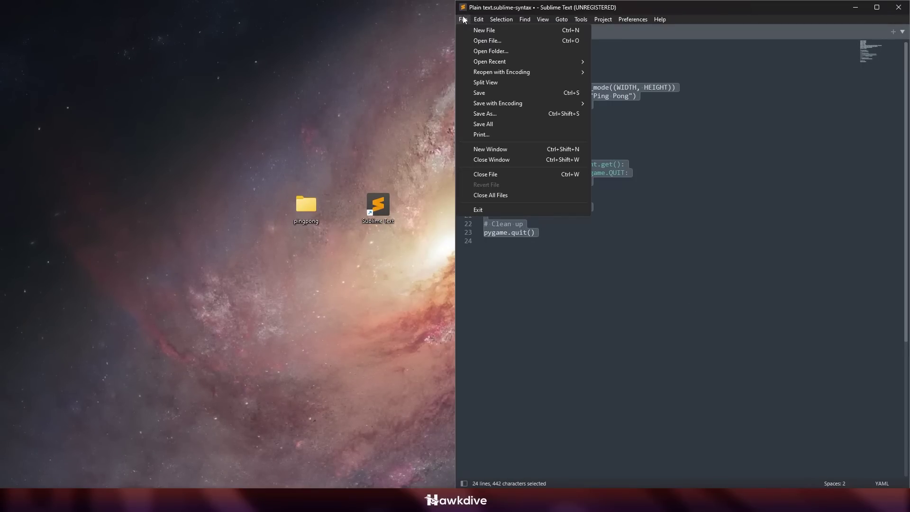
left_click(520, 93)
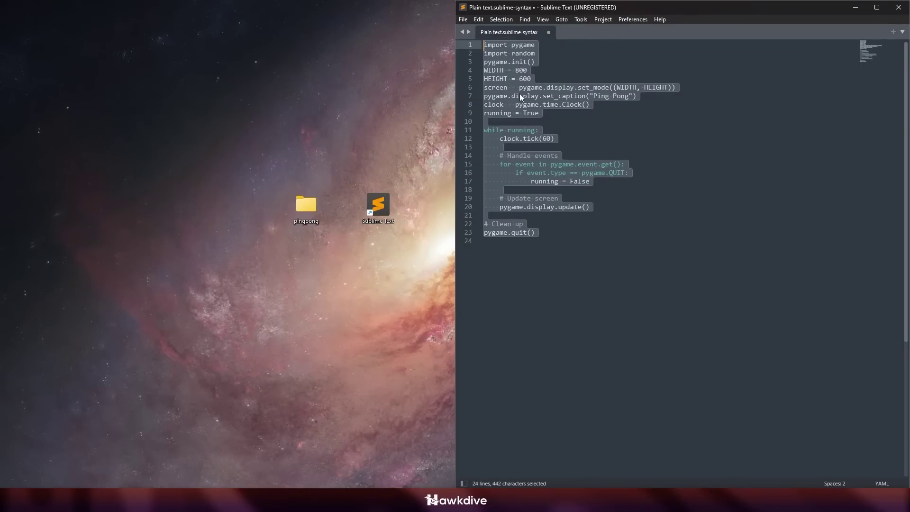
left_click(497, 120)
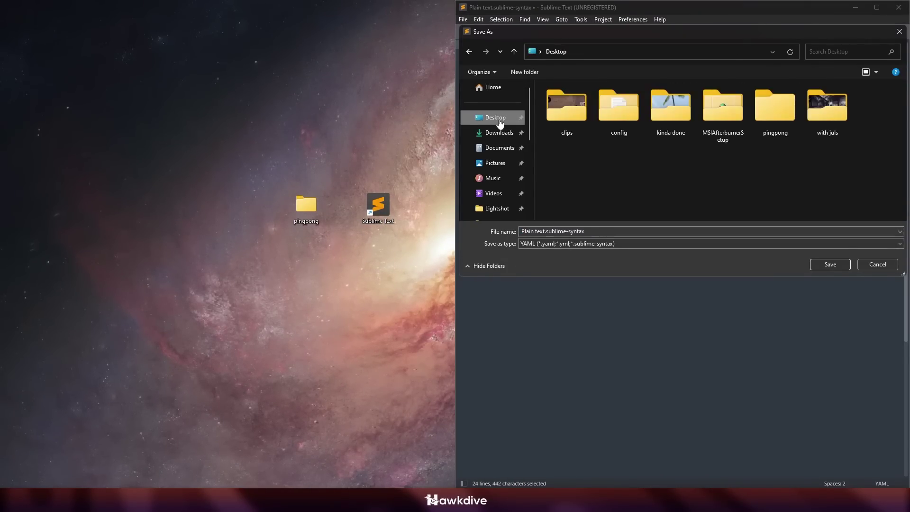
double_click(777, 114)
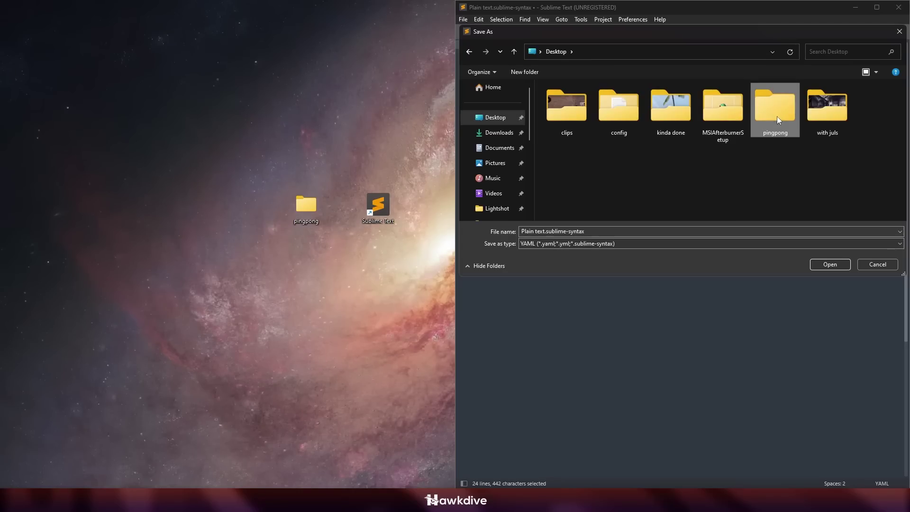
left_click(621, 245)
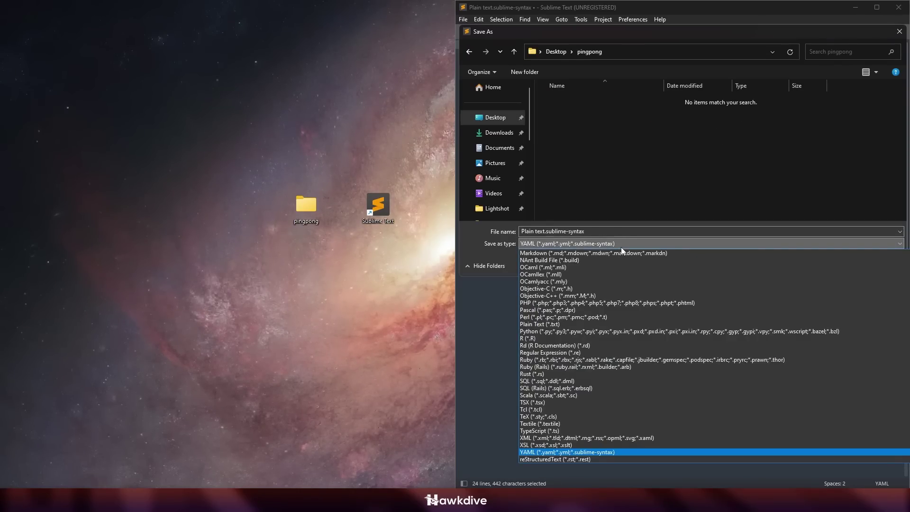
left_click(619, 331)
left_click(575, 231)
type("pingpong")
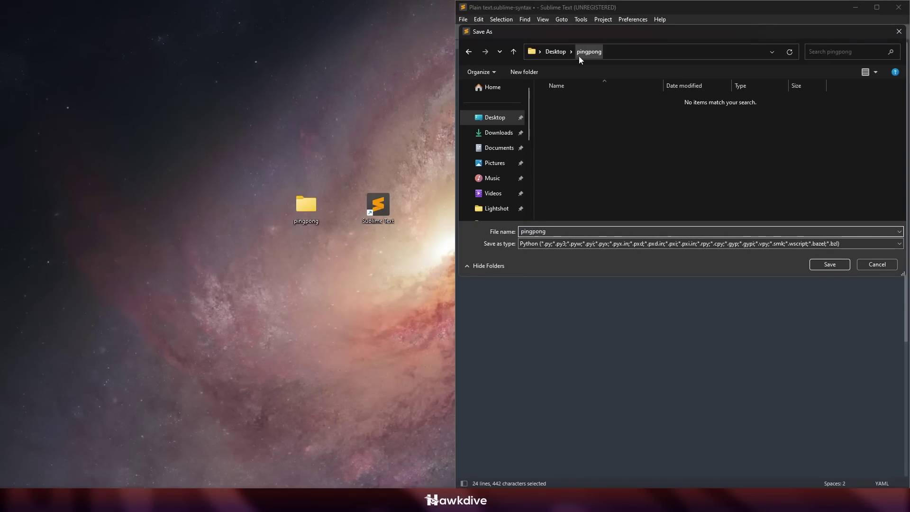
left_click_drag(578, 32, 210, 149)
left_click(469, 388)
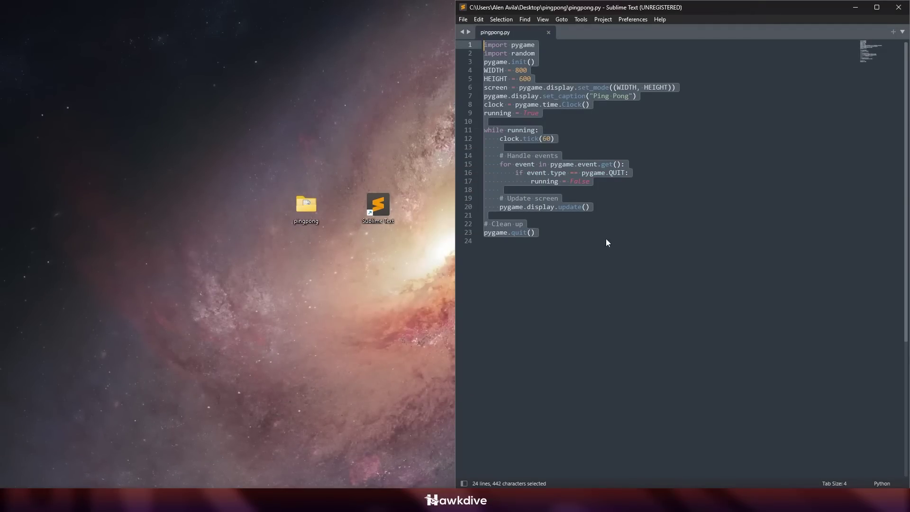
Step: Ask ChatGPT 'is that code fully functional? Like can I just copy and paste that?'
left_click(620, 240)
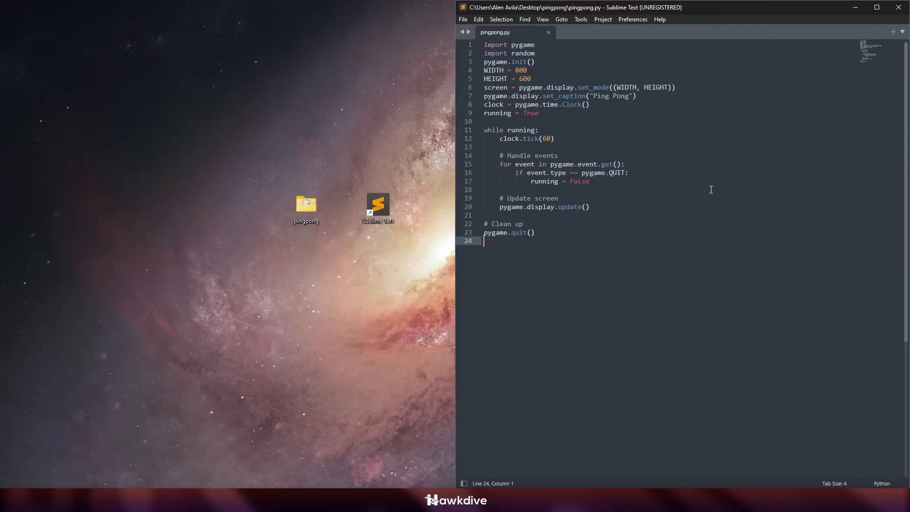
left_click(486, 455)
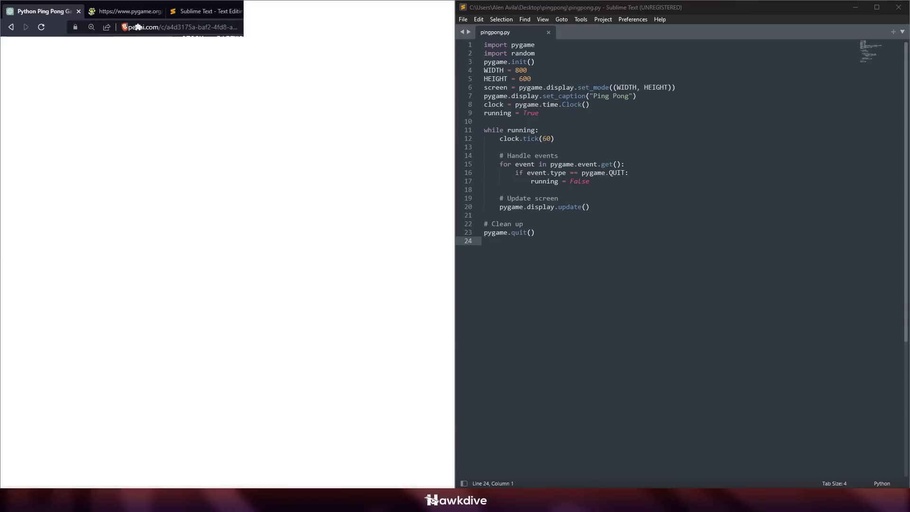
type("is that code fu")
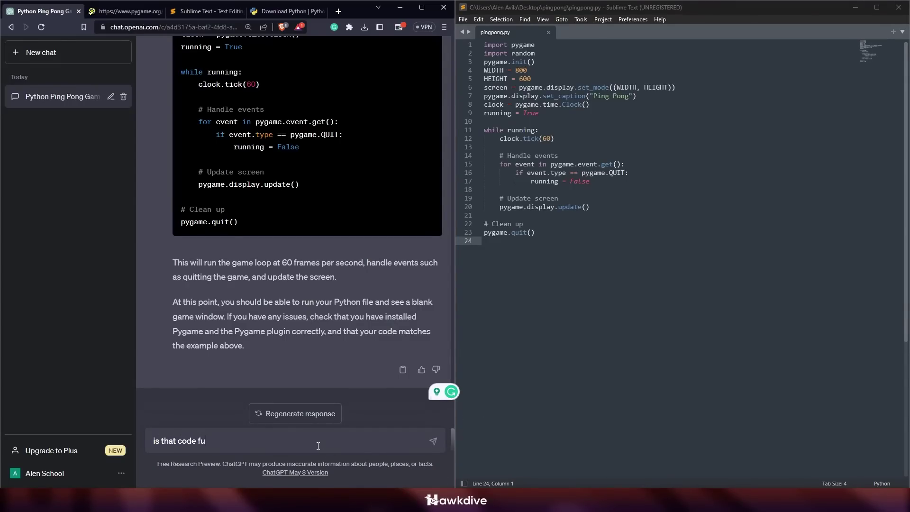
type("lly functional? Like can I just ")
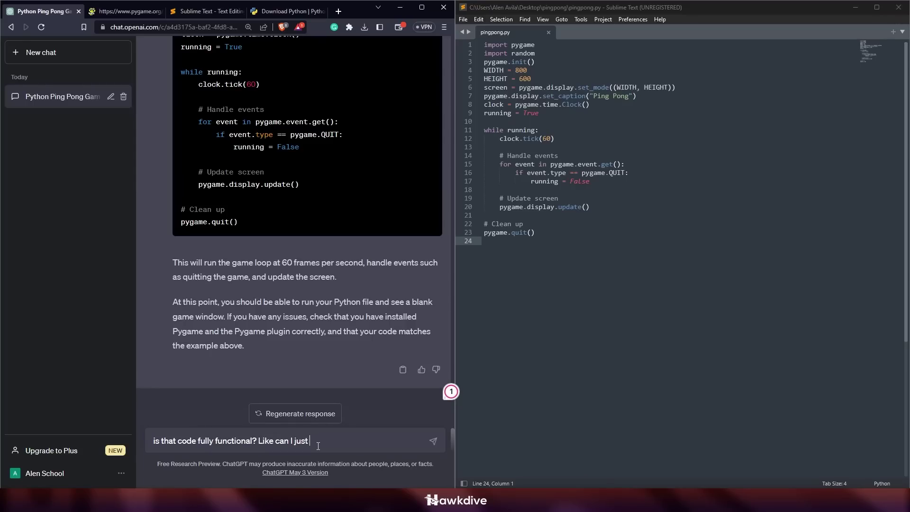
type("copy and paste that?")
key("Return")
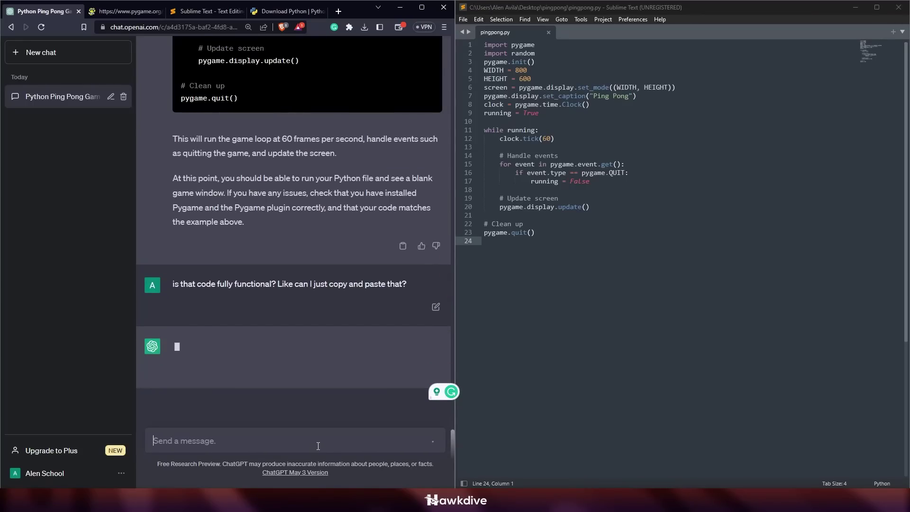